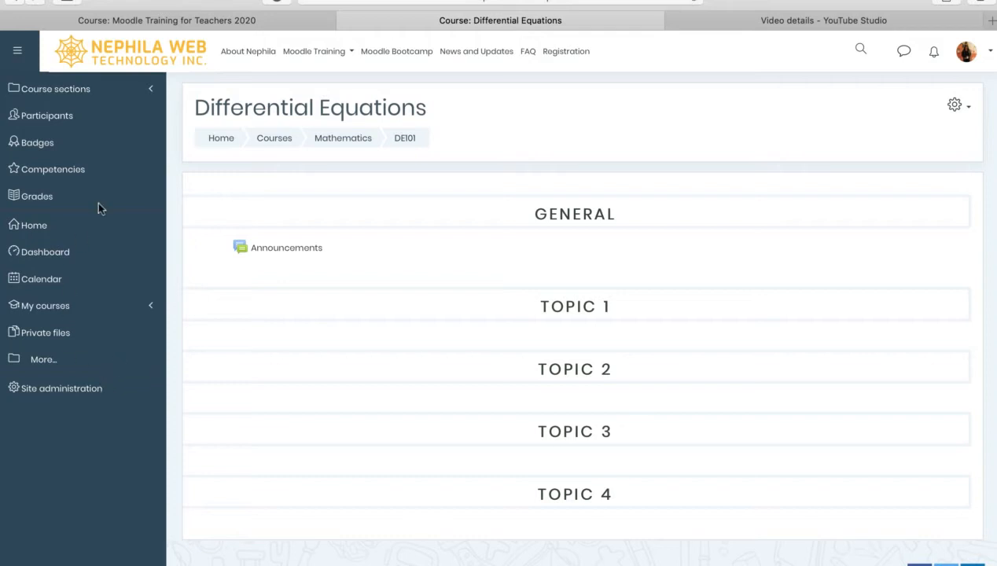
Expand Course sections in the left drawer to list General and Topics 1–4
left_click(151, 92)
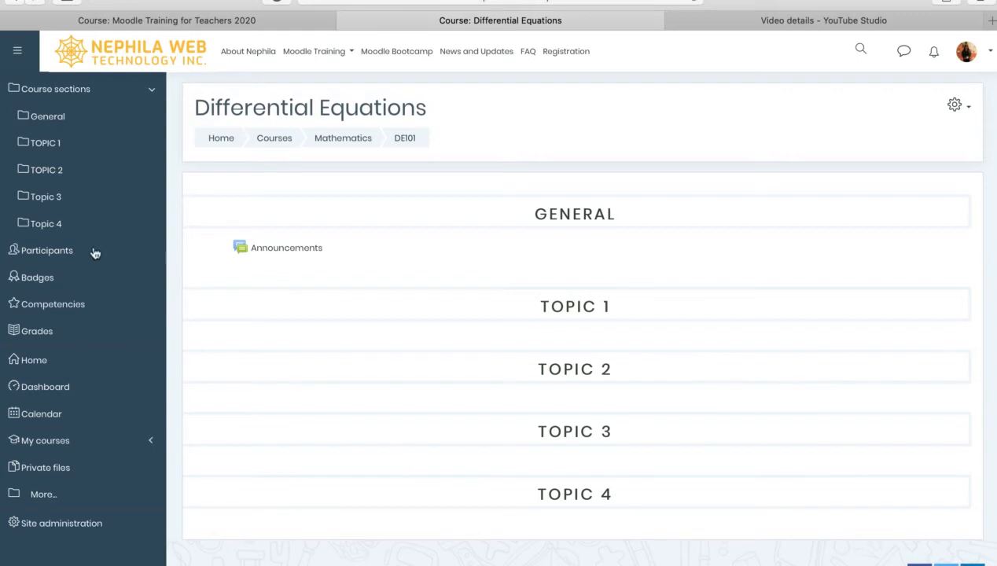
Scroll the course page, then expand My courses to list MTT20, BDO-S20, ACCP and Mistake proofing strategy
scroll(94, 252, "down", 1)
scroll(95, 253, "down", 1)
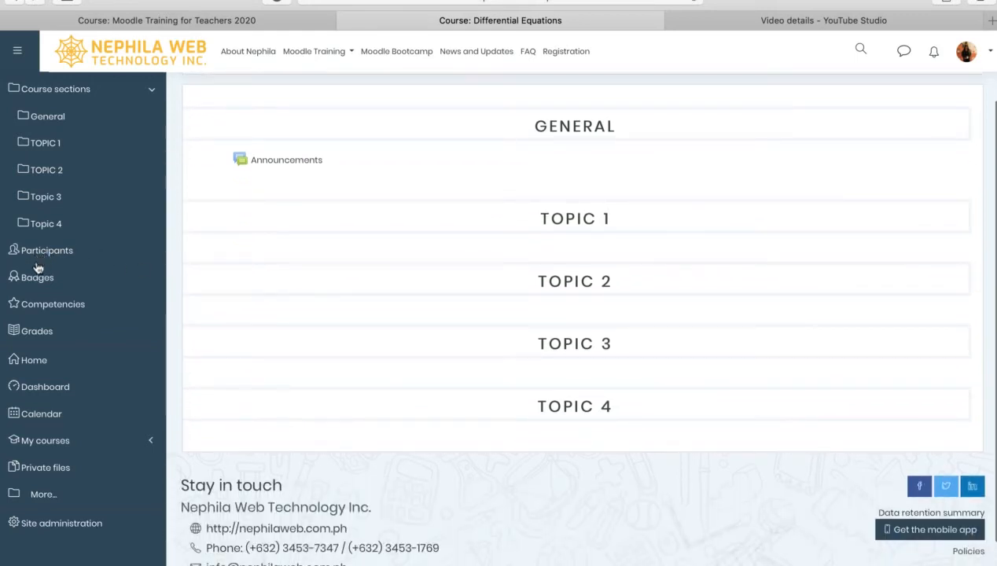
scroll(37, 271, "down", 2)
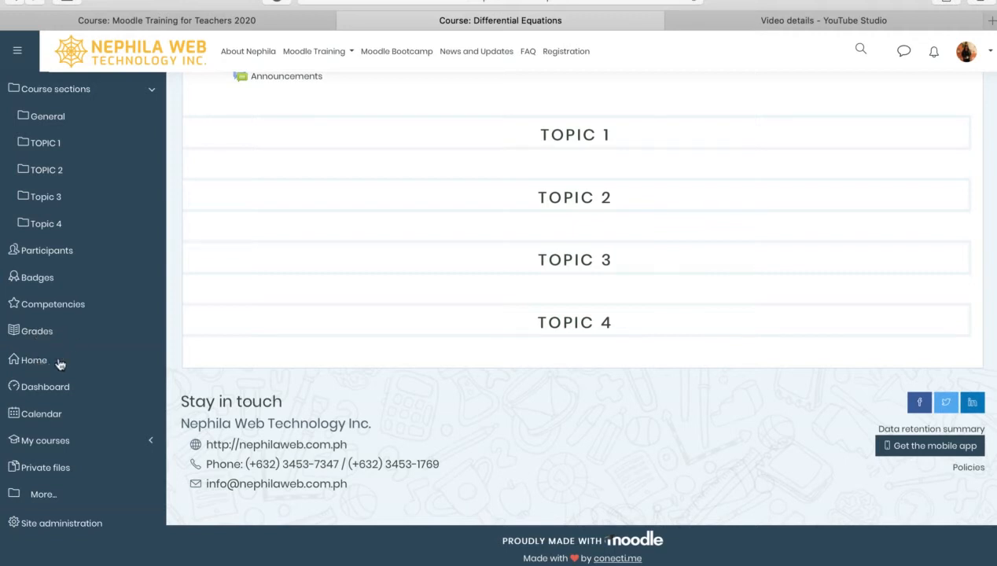
scroll(49, 364, "down", 2)
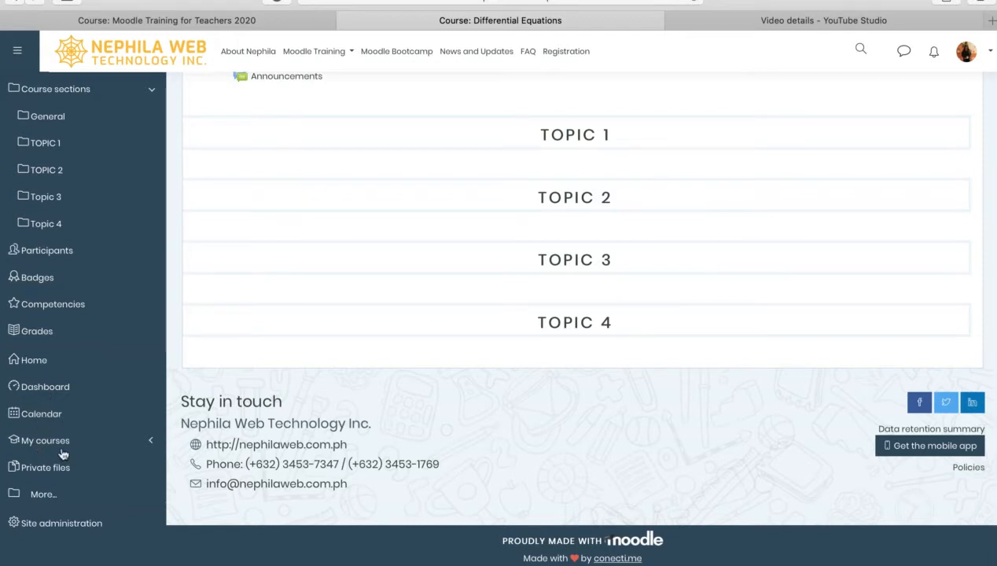
left_click(147, 438)
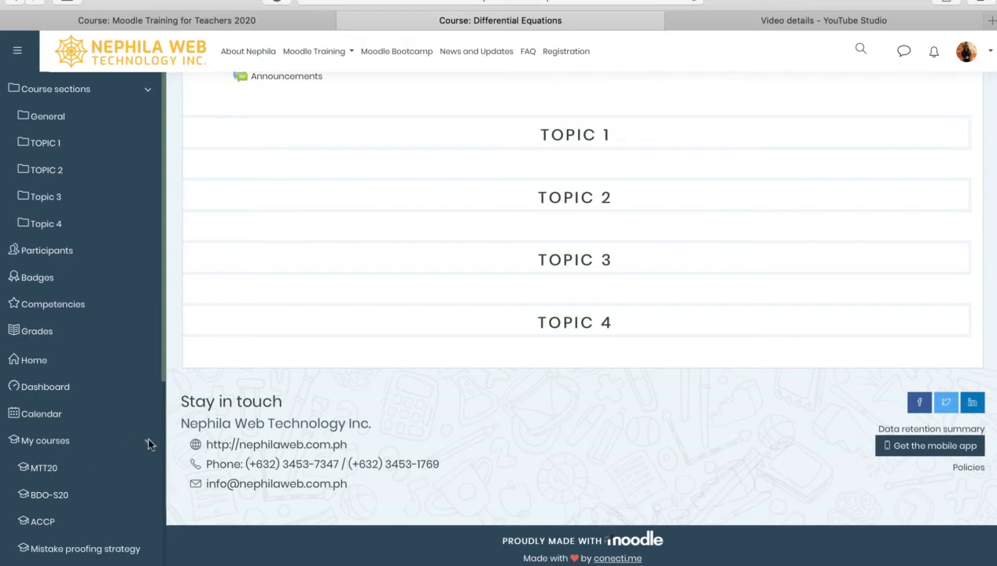
Collapse My courses and hide the navigation drawer so the course page widens
left_click(148, 441)
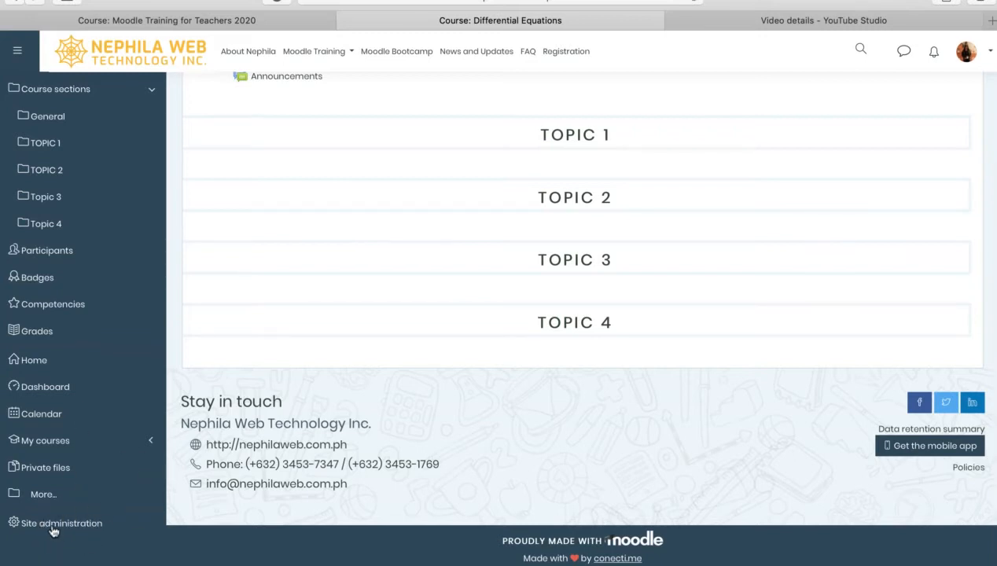
left_click(18, 59)
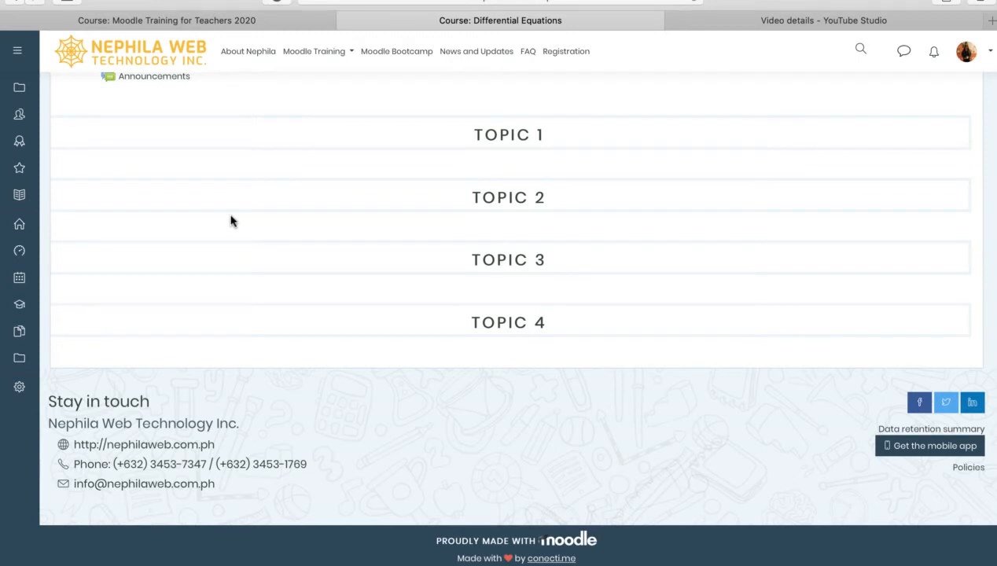
scroll(394, 261, "up", 5)
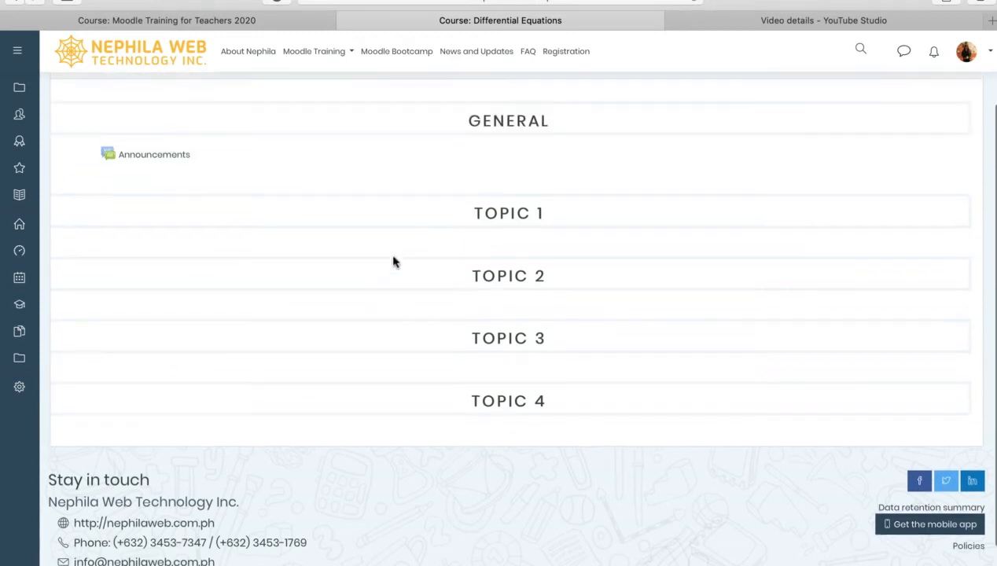
scroll(394, 260, "down", 3)
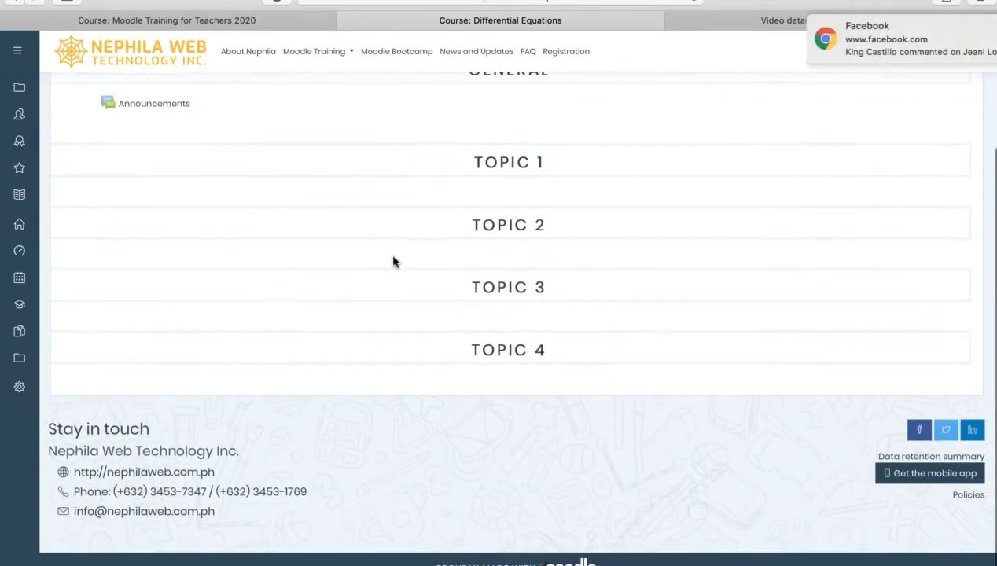
scroll(394, 260, "up", 3)
scroll(394, 260, "down", 1)
Scroll the widened Differential Equations page and highlight the course title text
scroll(394, 262, "down", 2)
scroll(394, 262, "up", 3)
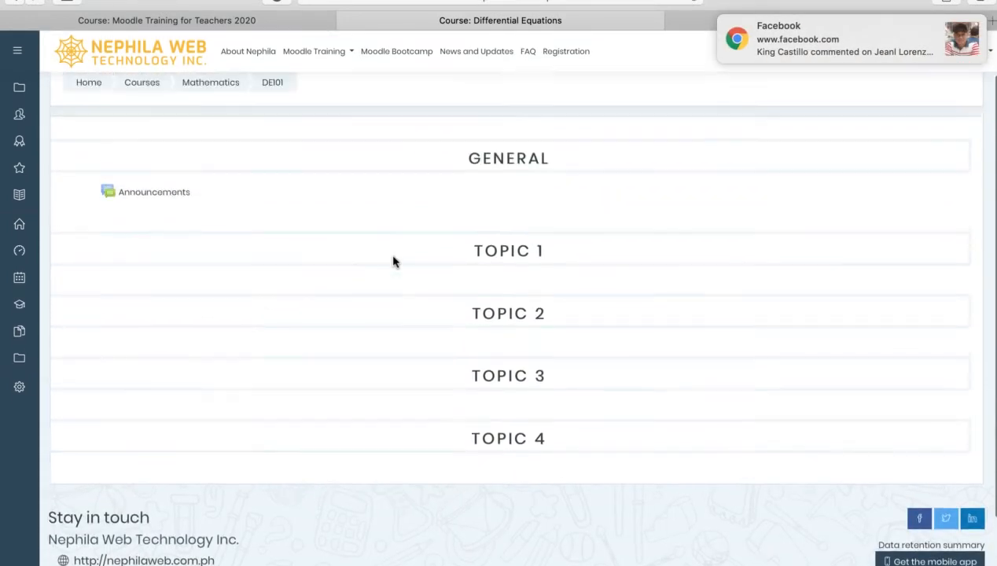
scroll(394, 262, "down", 1)
scroll(394, 262, "down", 2)
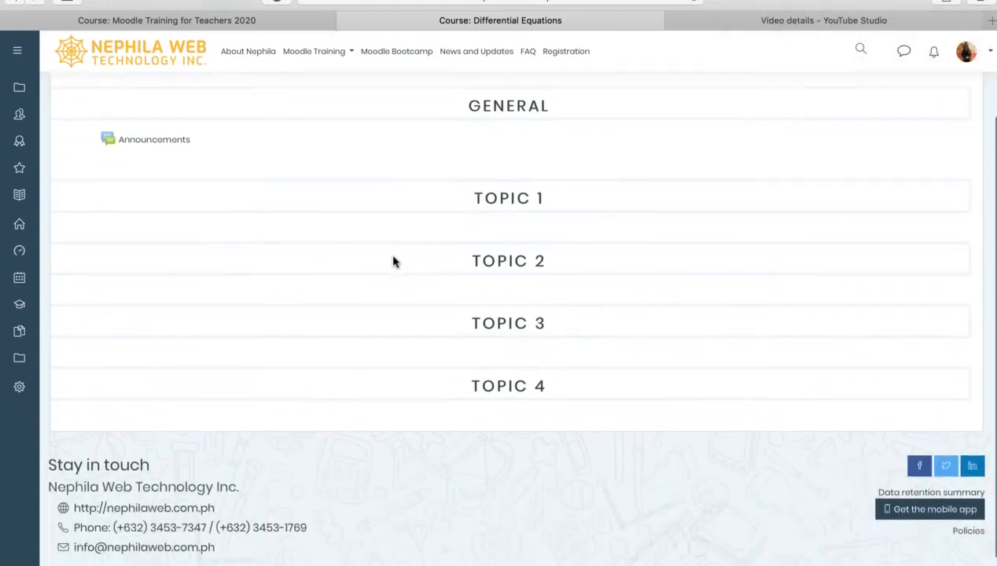
scroll(394, 262, "up", 3)
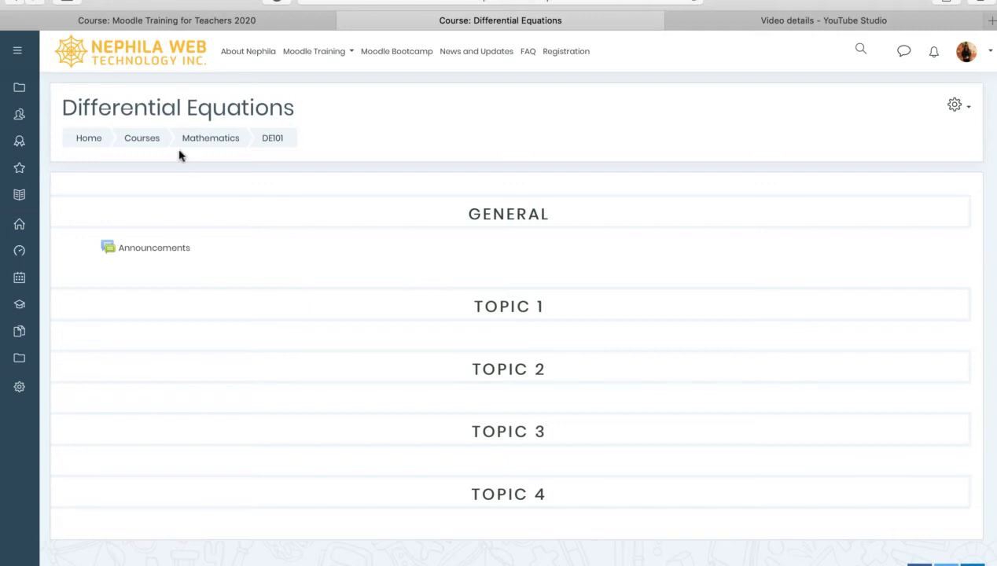
mouse_move(62, 104)
left_mouse_down()
mouse_move(293, 114)
mouse_move(71, 107)
left_mouse_up()
Clear the title highlight and open the course header's gear Actions menu
left_click(298, 116)
left_click(61, 105)
left_click(956, 110)
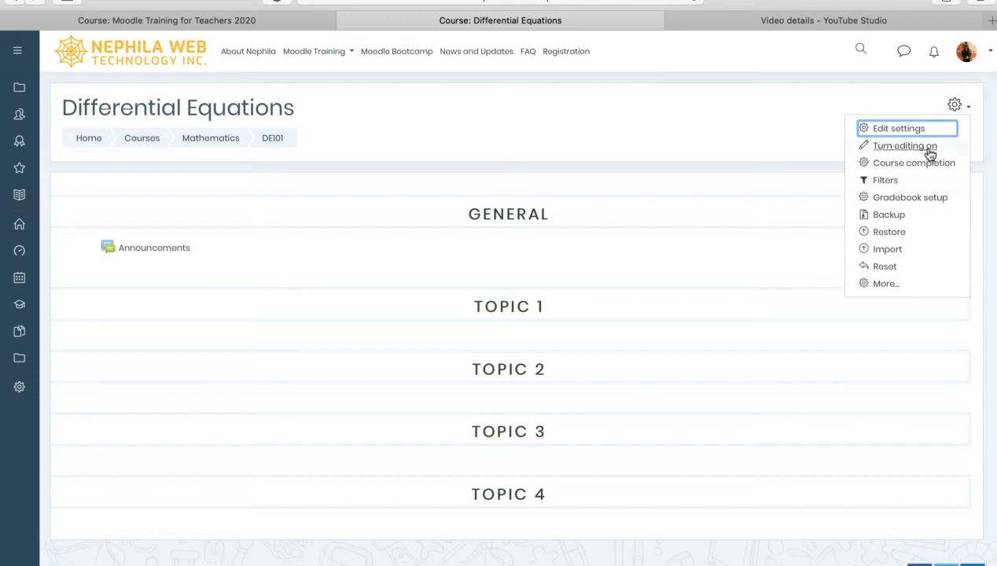
Turn editing on for the course and drag Topic 2 above Topic 1
left_click(889, 148)
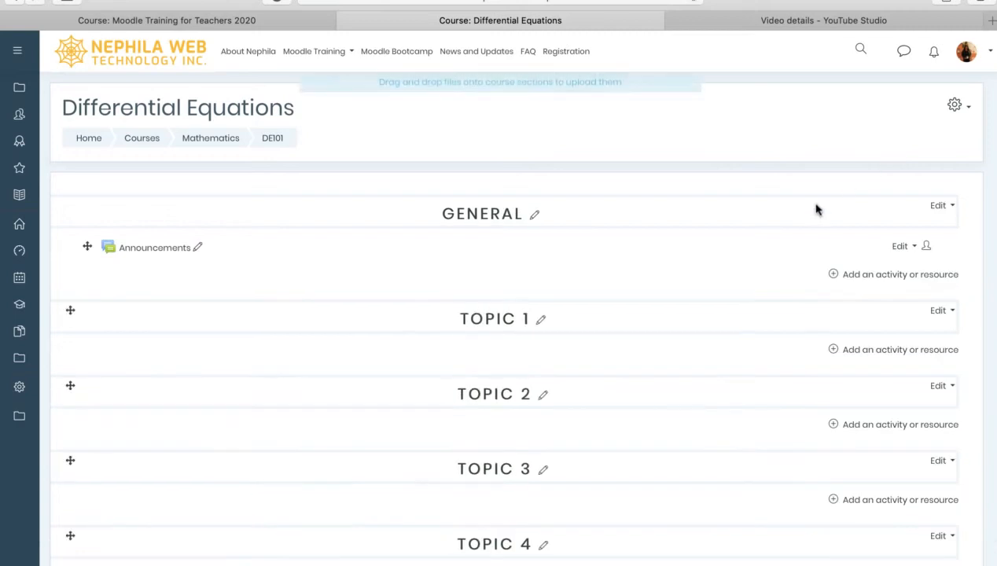
scroll(720, 264, "down", 1)
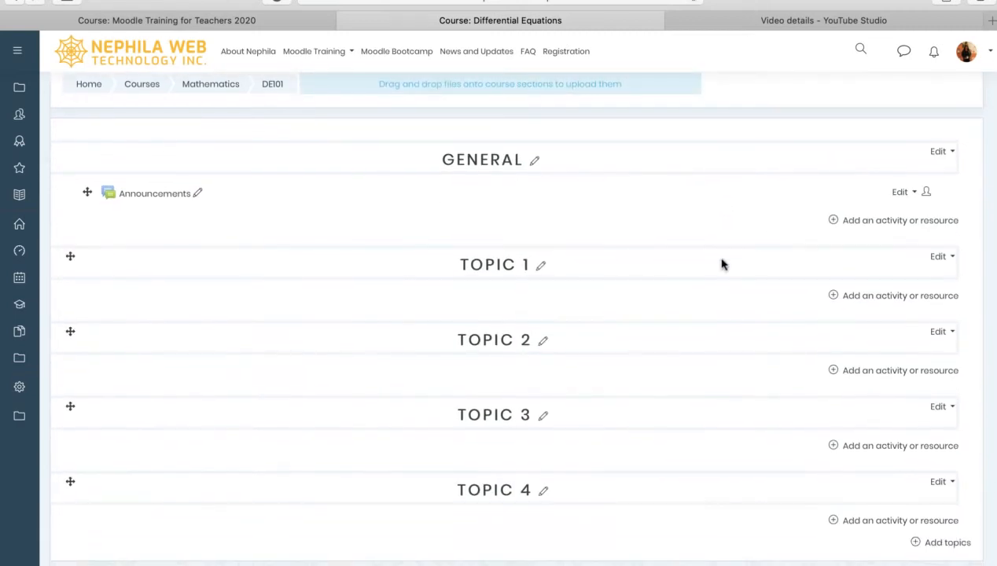
scroll(722, 264, "up", 2)
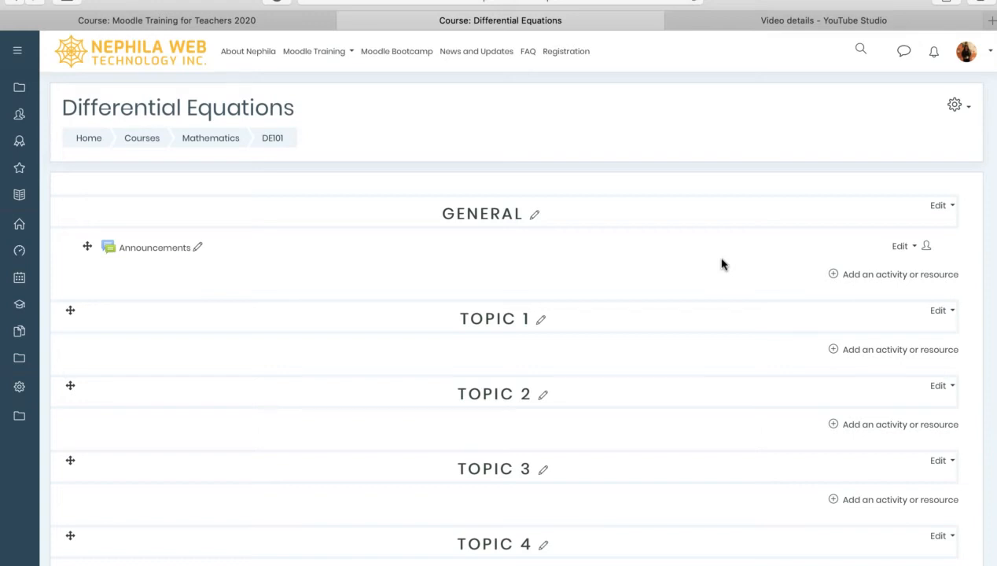
scroll(721, 264, "down", 1)
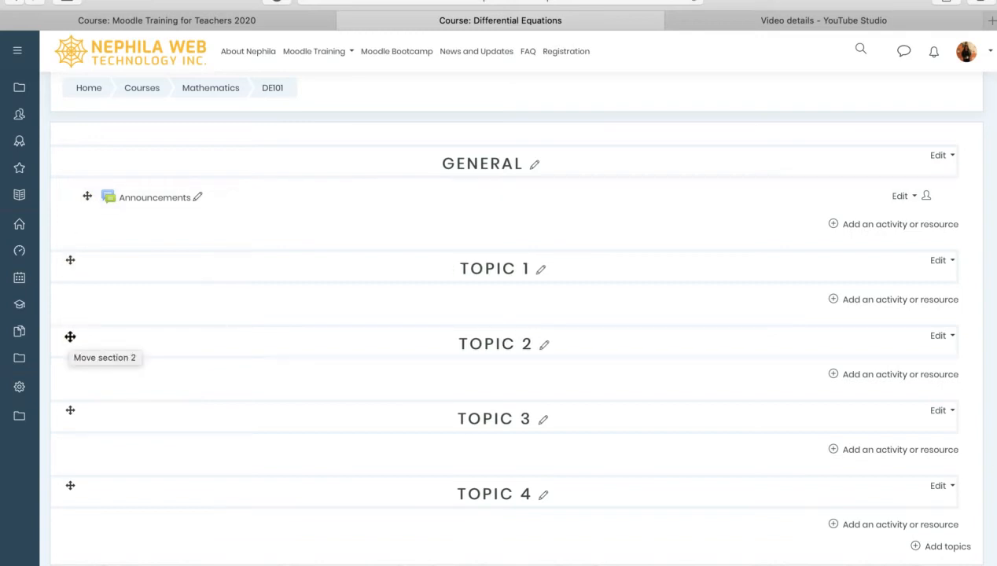
left_click_drag(70, 337, 91, 301)
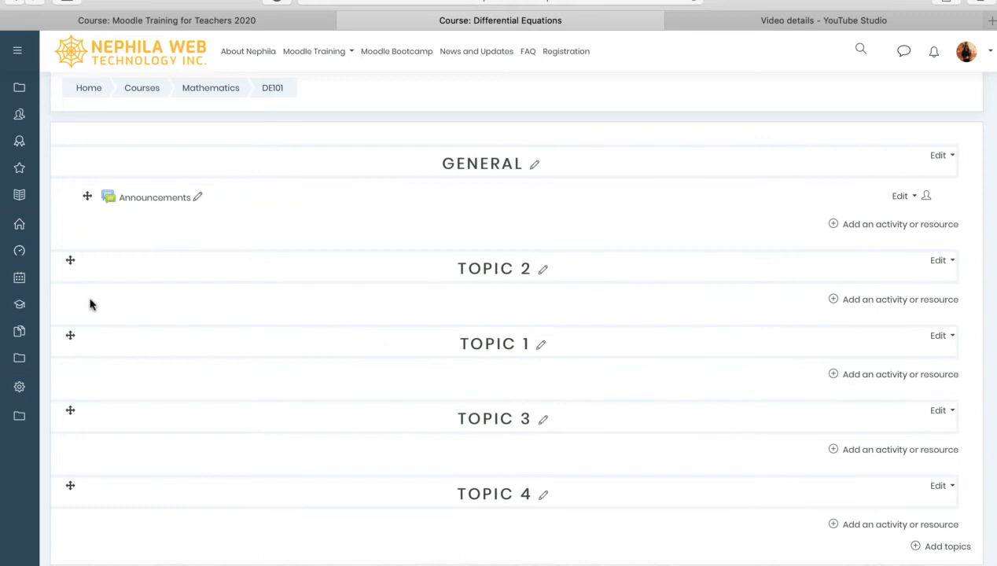
Drag Topic 1 back to first place, restoring the original order, and begin renaming TOPIC 1
left_click_drag(70, 336, 79, 232)
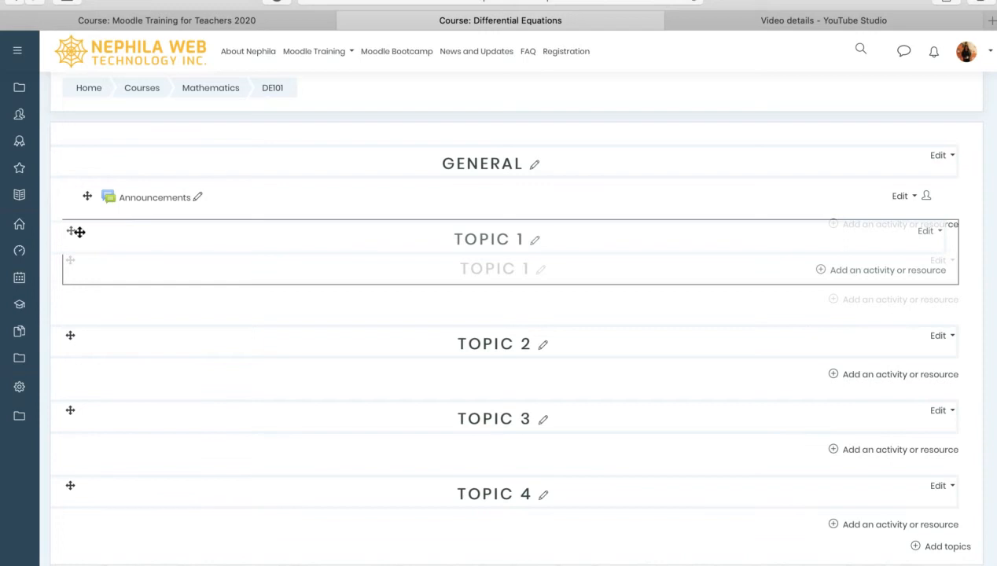
left_click_drag(79, 232, 78, 234)
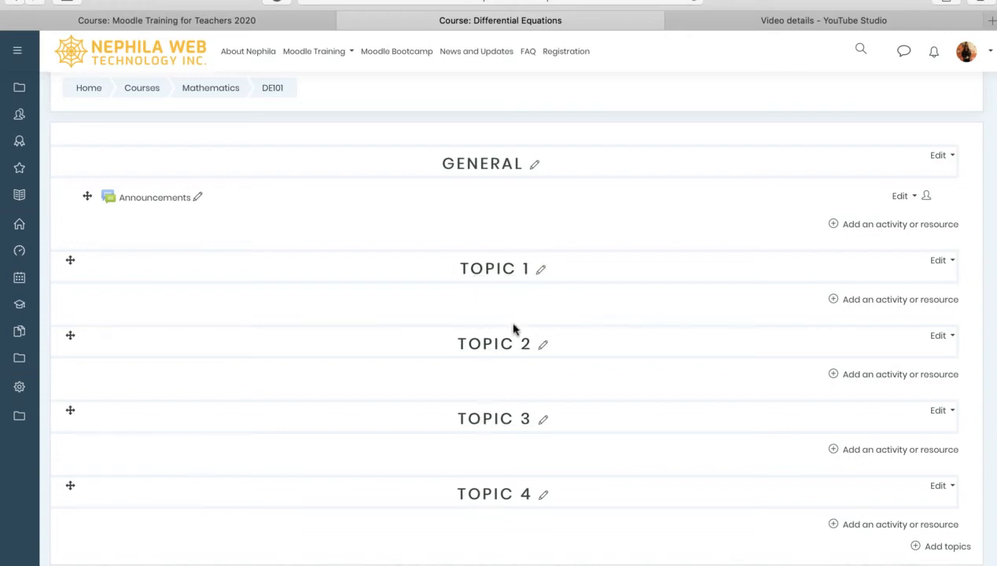
scroll(507, 394, "down", 1)
scroll(507, 393, "up", 1)
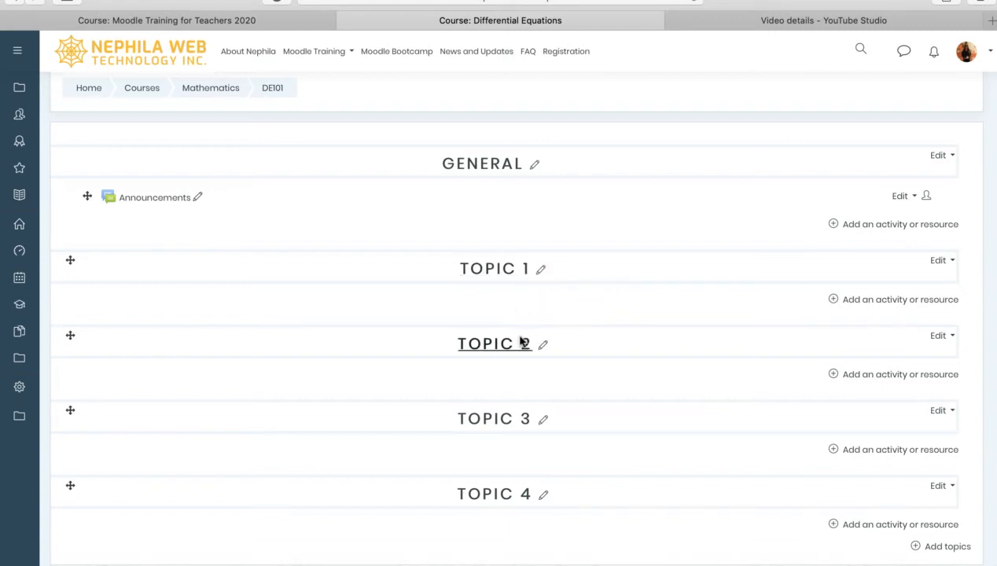
left_click(542, 275)
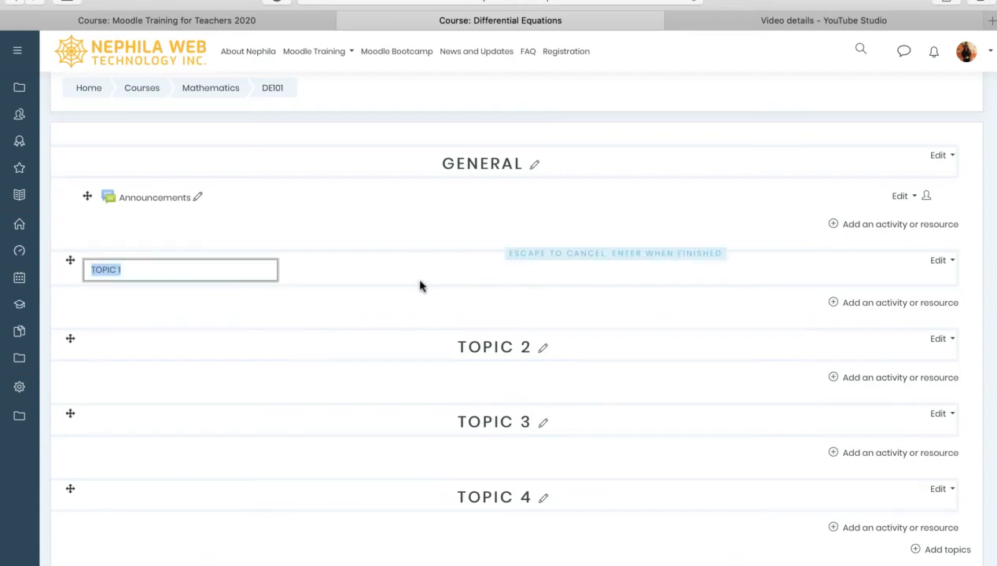
Enter INTRODUCTION as the first topic section's new name and confirm it
type("INTRODUCTION")
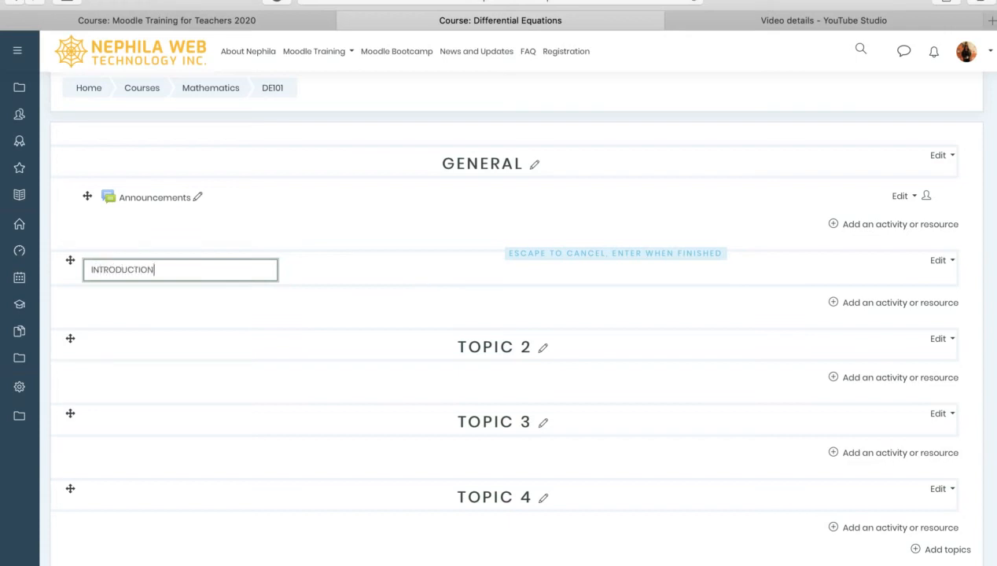
key("Return")
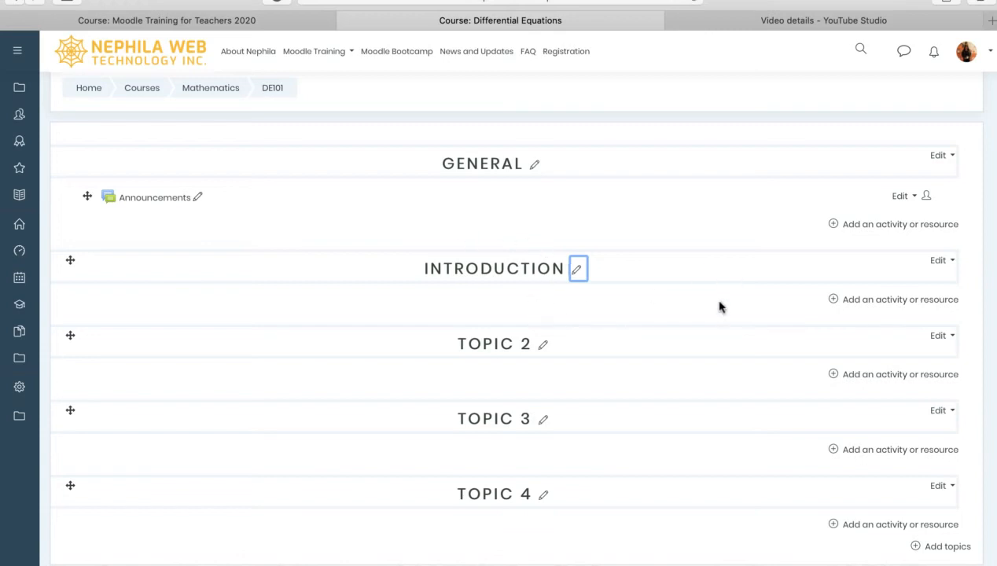
left_click(695, 310)
Open the INTRODUCTION section's edit settings and enter 'This is the summary' as its Summary
left_click(943, 262)
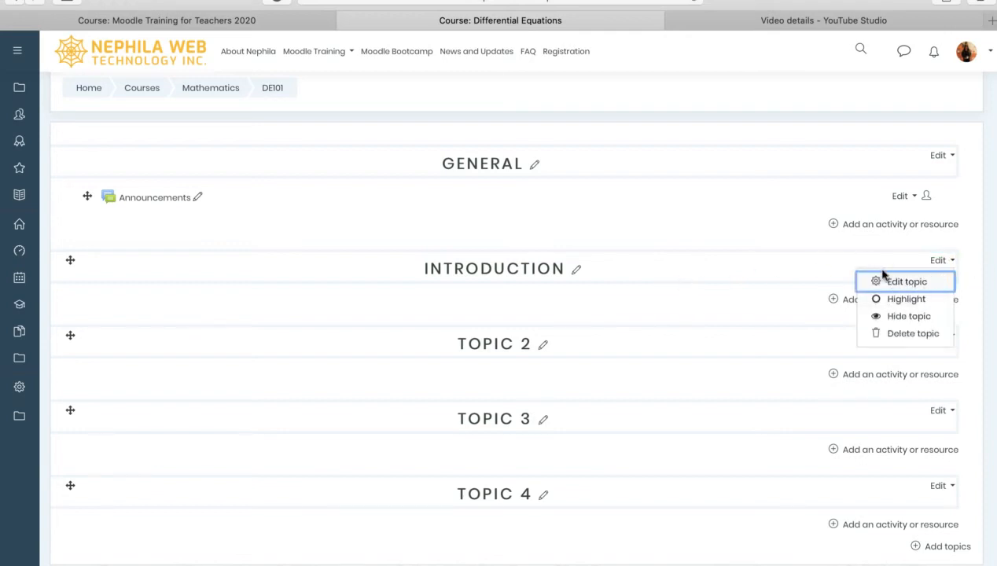
left_click(905, 283)
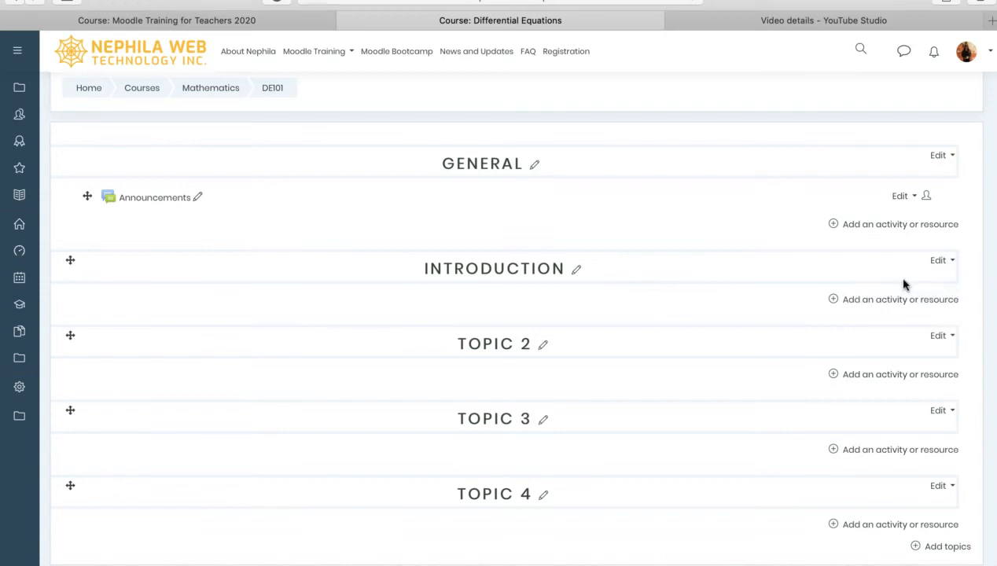
left_click(383, 286)
key("Return")
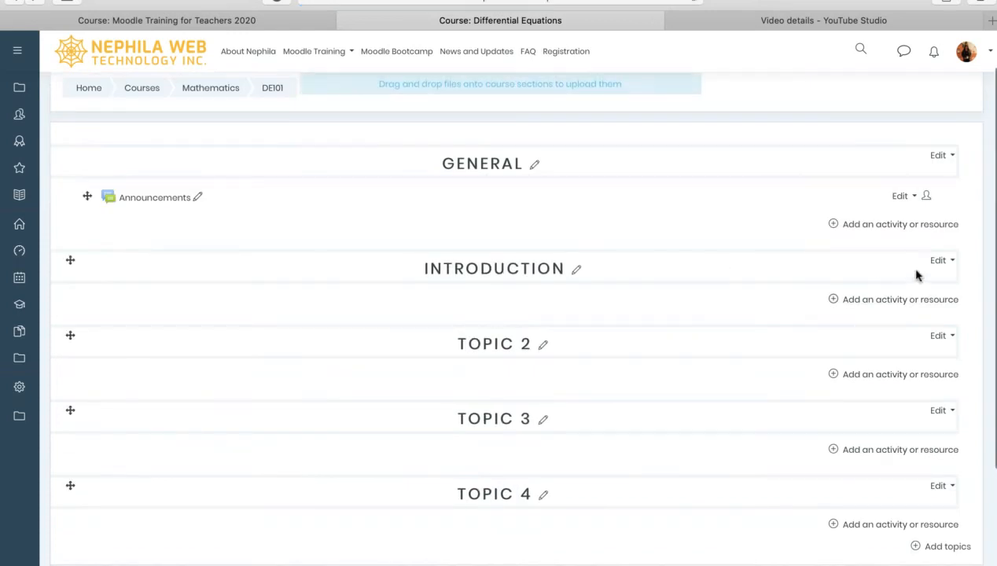
left_click(939, 263)
left_click(901, 281)
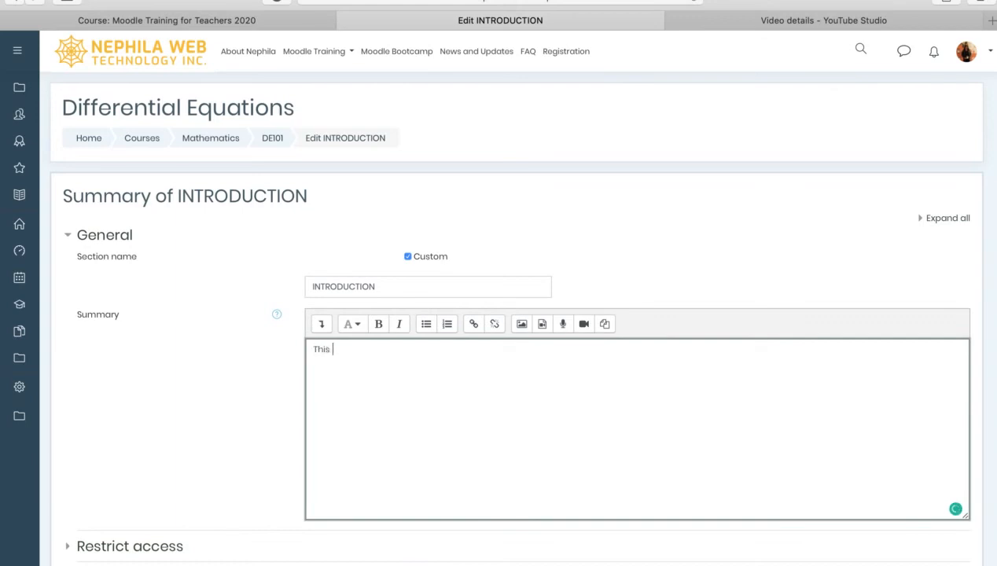
type("umm")
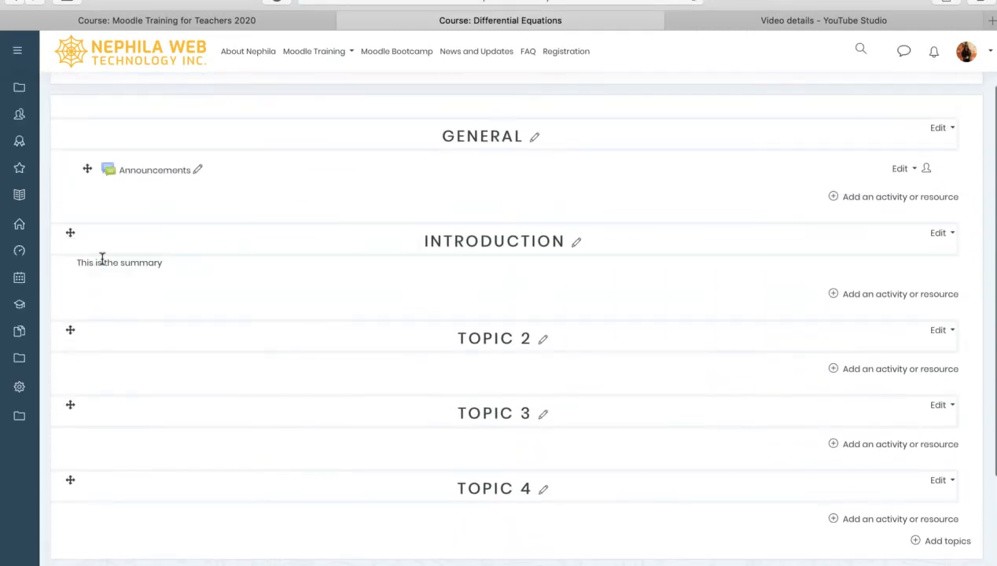
Choose Highlight from the INTRODUCTION topic's Edit menu
left_click_drag(83, 267, 169, 266)
left_click(174, 268)
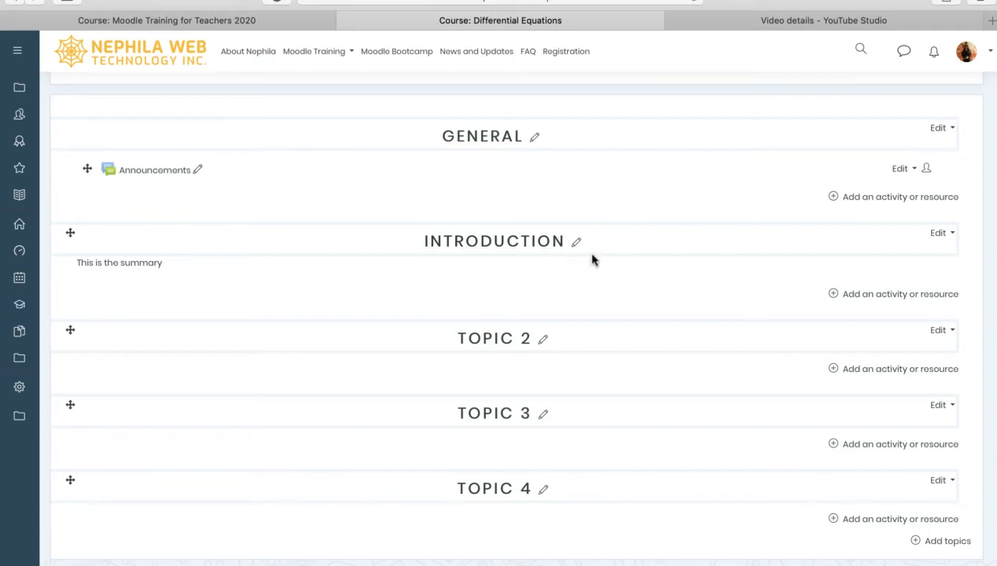
left_click(941, 233)
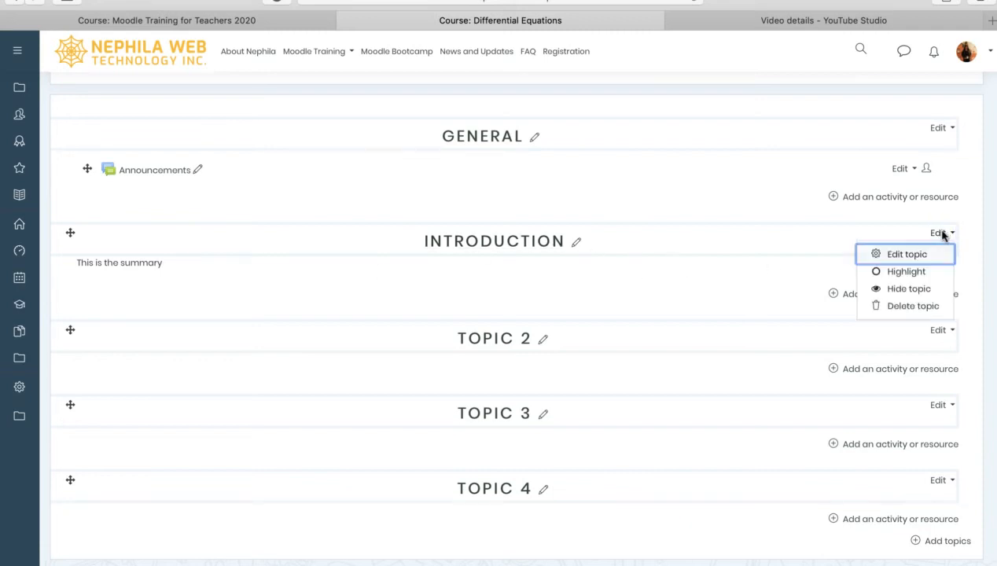
left_click(888, 273)
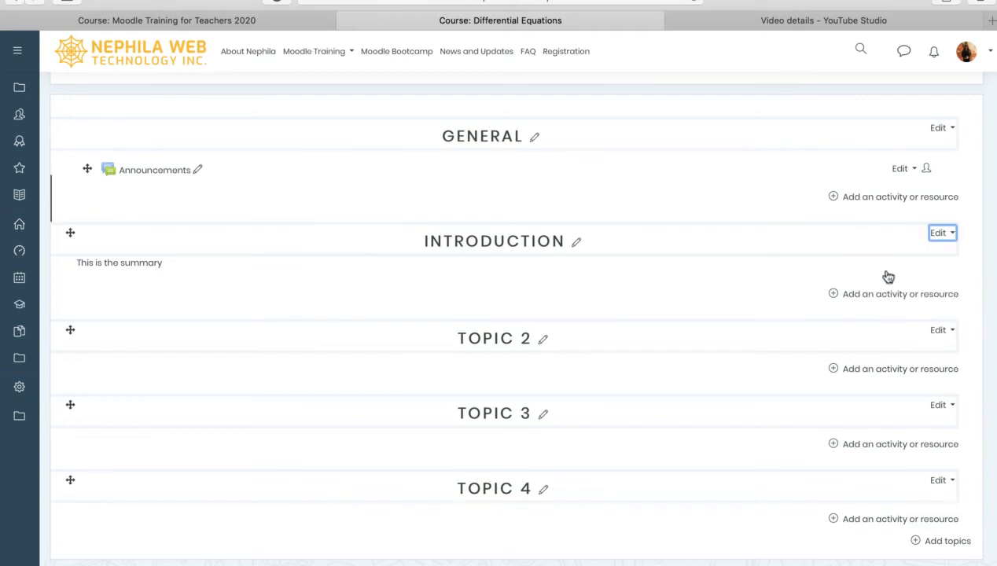
scroll(556, 289, "down", 2)
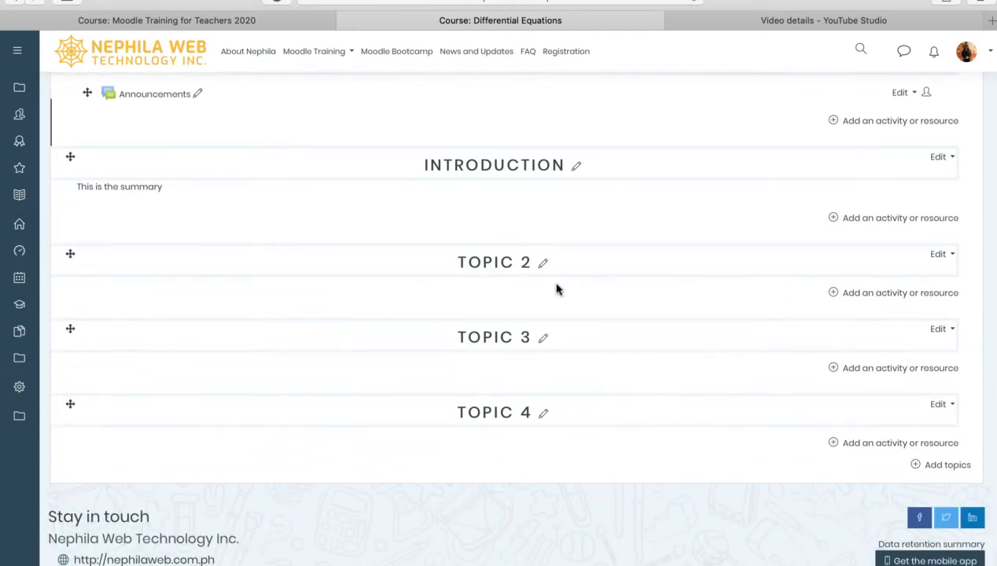
scroll(556, 290, "up", 4)
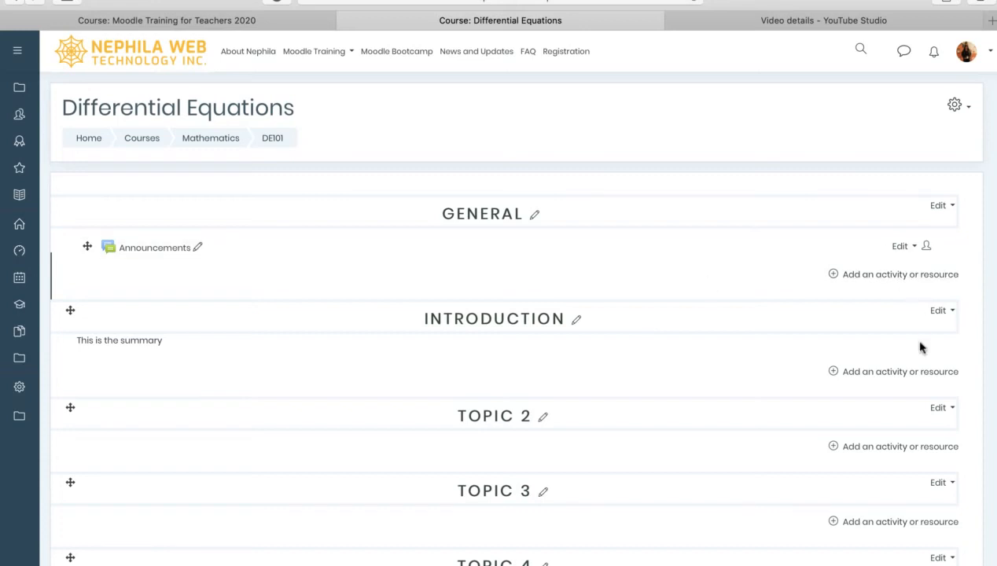
Remove INTRODUCTION's highlight, dismiss its Edit menu, and open the Add an activity or resource dialog
left_click(941, 313)
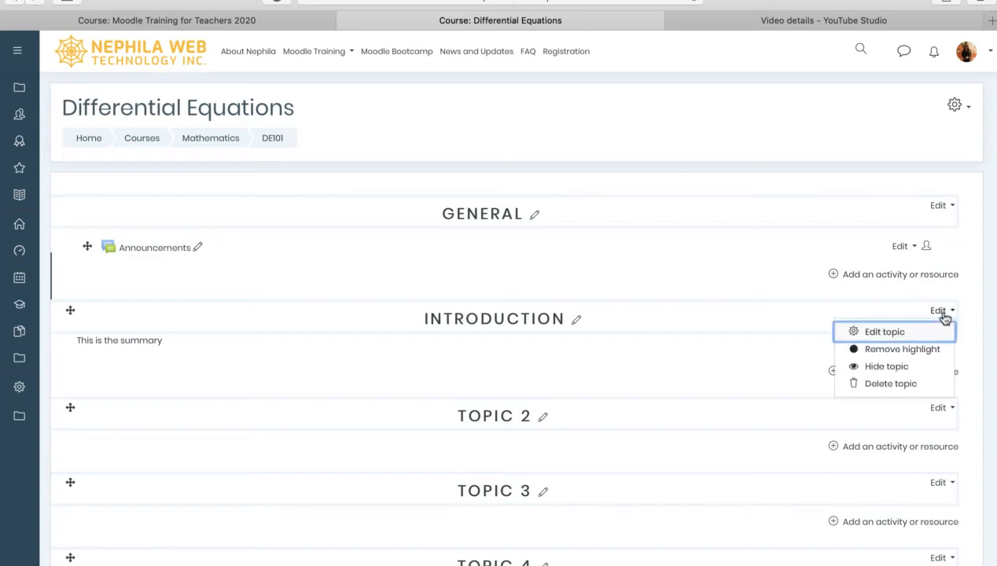
left_click(895, 352)
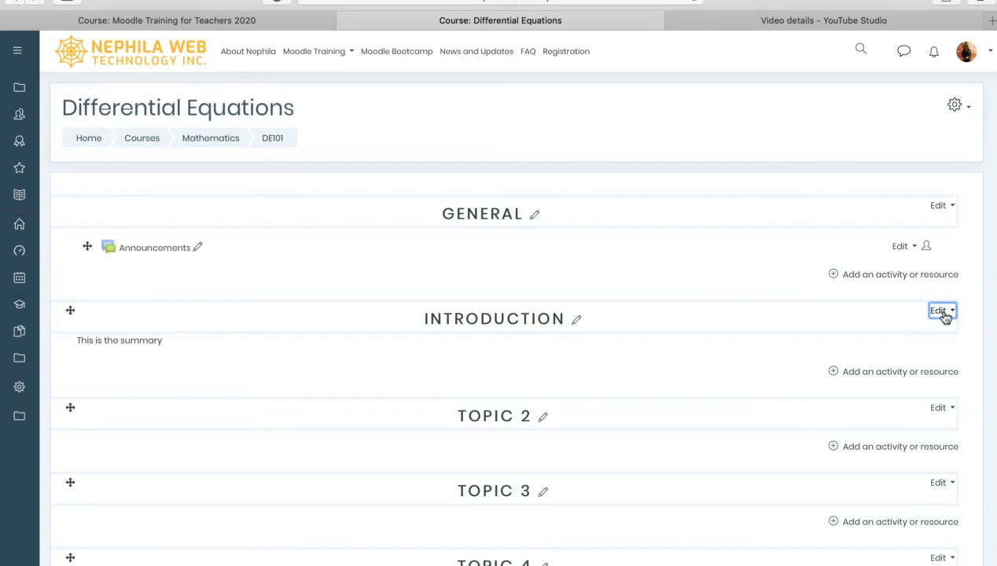
left_click(944, 313)
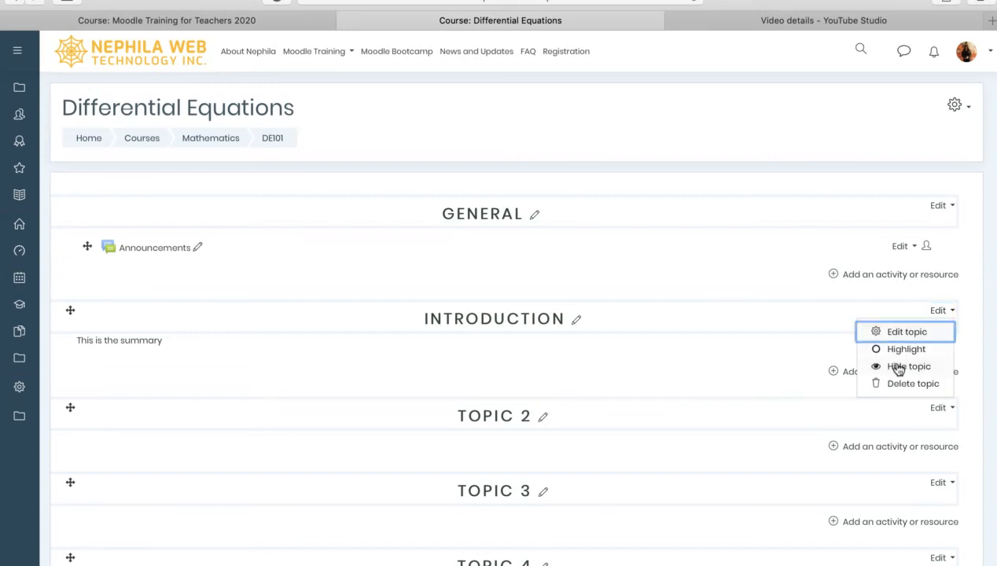
left_click(944, 313)
left_click(947, 314)
key("Escape")
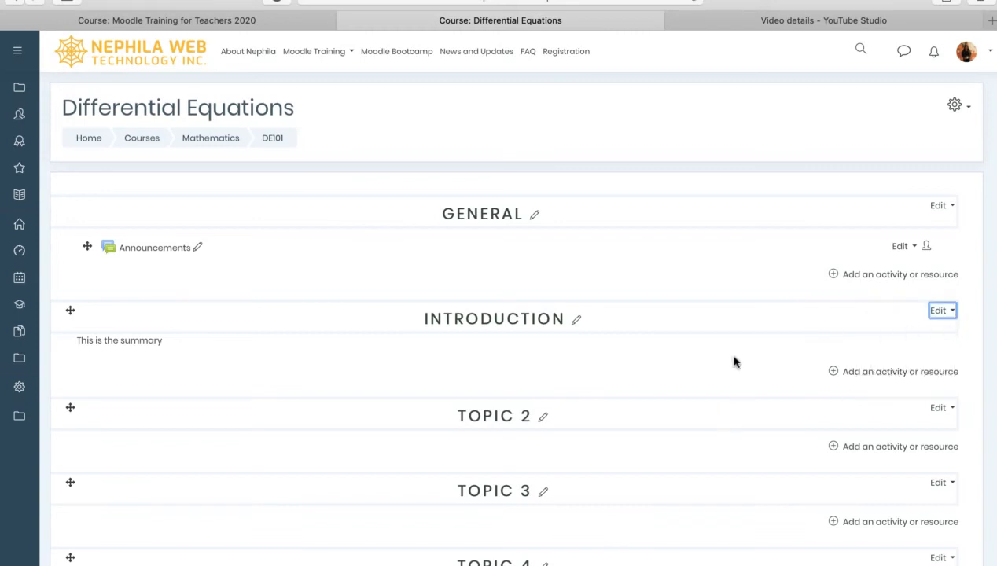
scroll(734, 362, "down", 3)
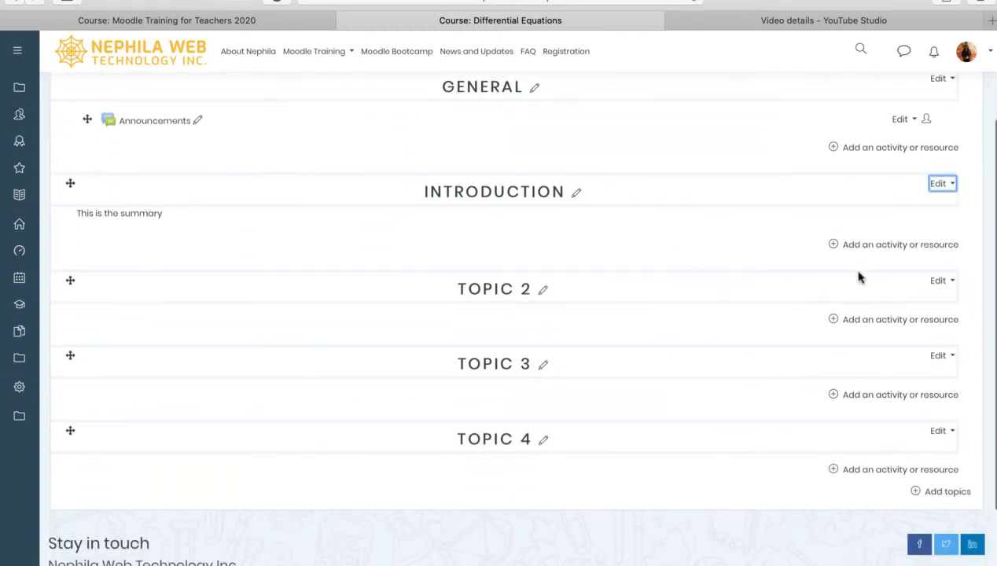
left_click(839, 263)
Open the activity chooser for INTRODUCTION and browse its resources such as Book, File, Label and URL
left_click(901, 245)
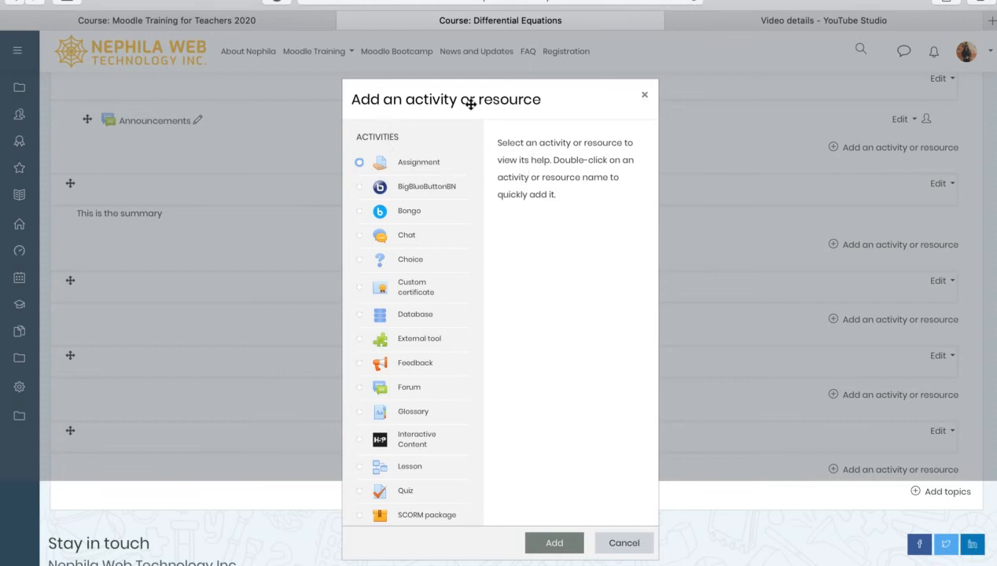
left_click_drag(532, 101, 533, 62)
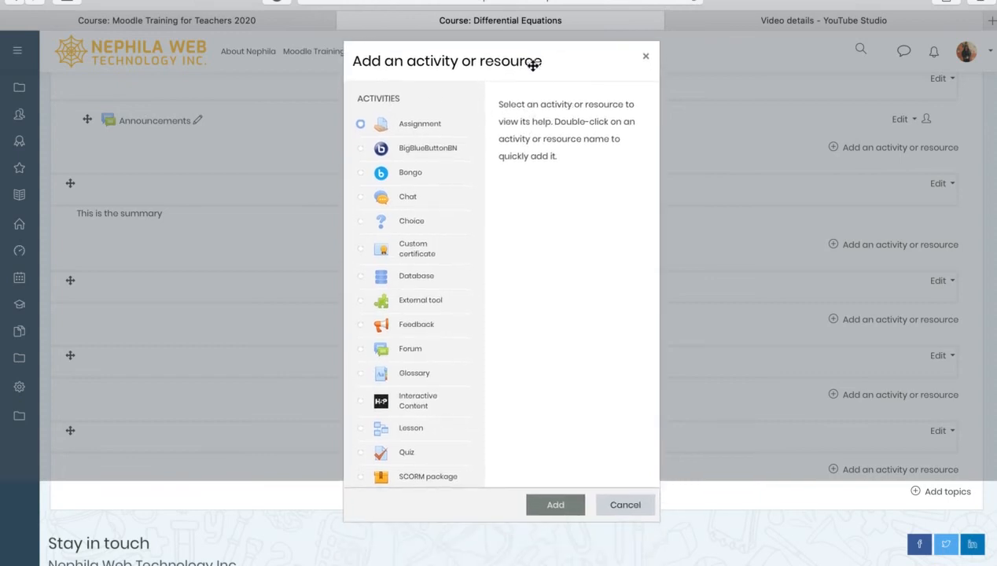
scroll(397, 111, "down", 1)
scroll(401, 133, "up", 1)
scroll(426, 353, "down", 6)
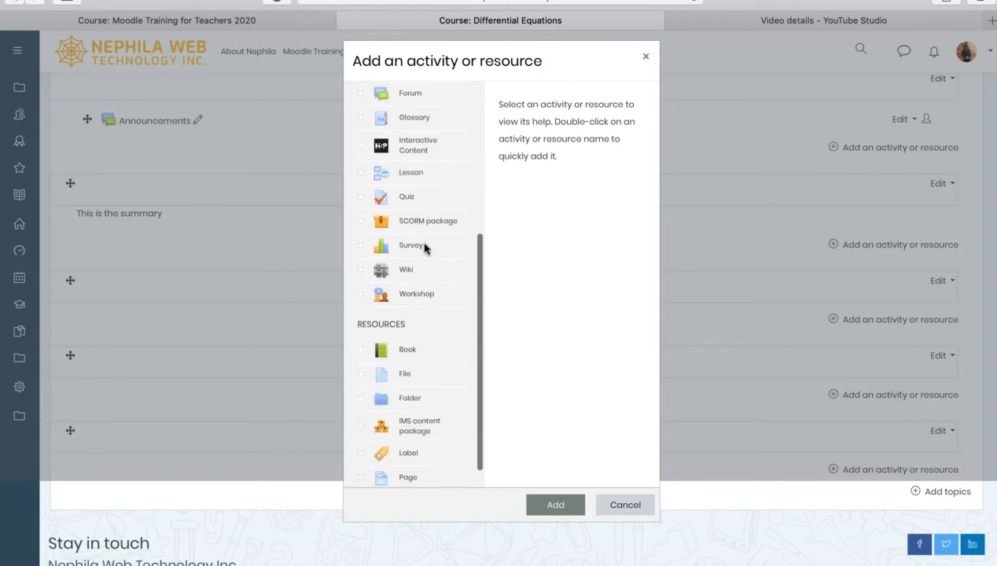
scroll(425, 248, "down", 1)
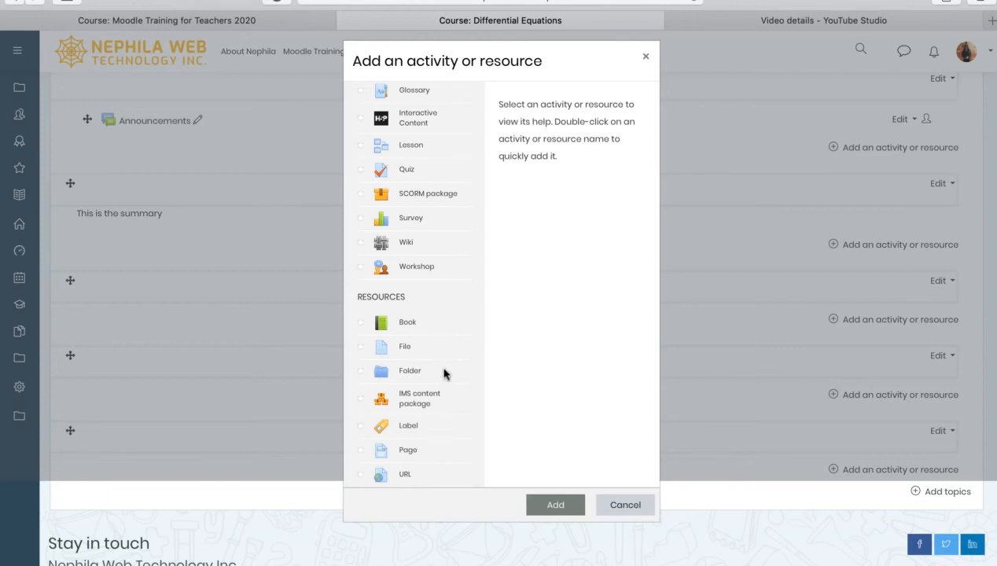
scroll(446, 346, "up", 3)
scroll(446, 346, "up", 3)
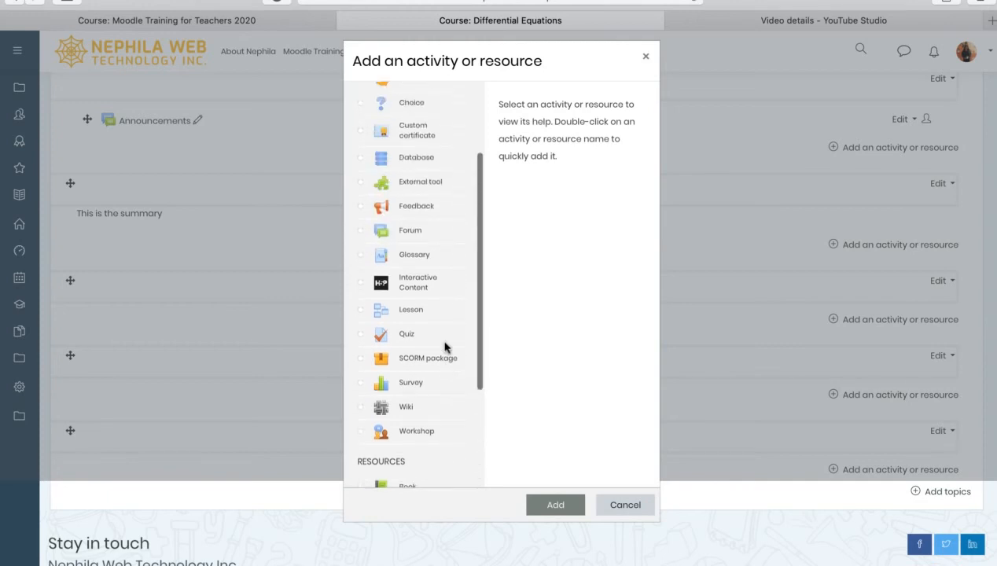
scroll(445, 346, "down", 5)
scroll(445, 350, "down", 1)
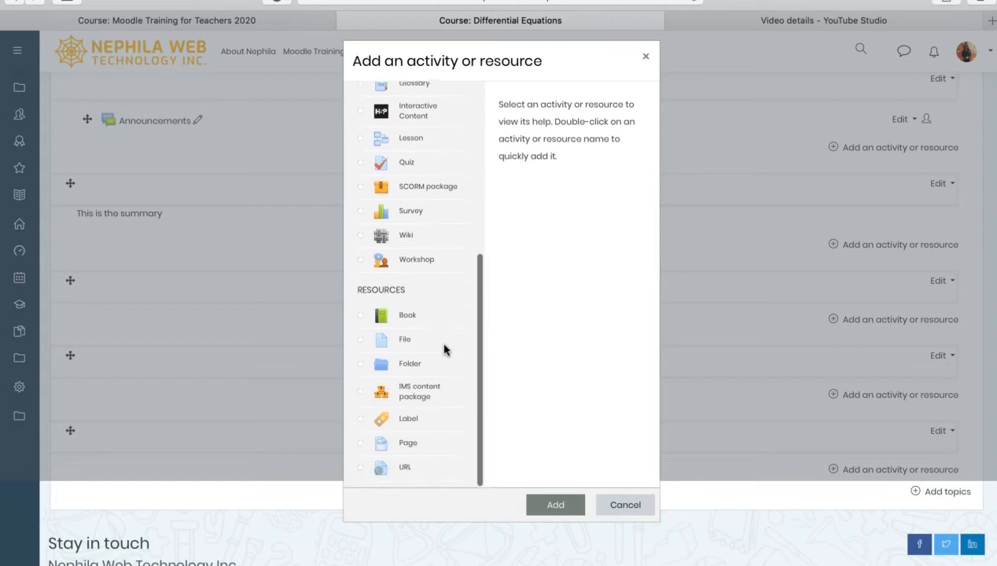
scroll(446, 349, "up", 7)
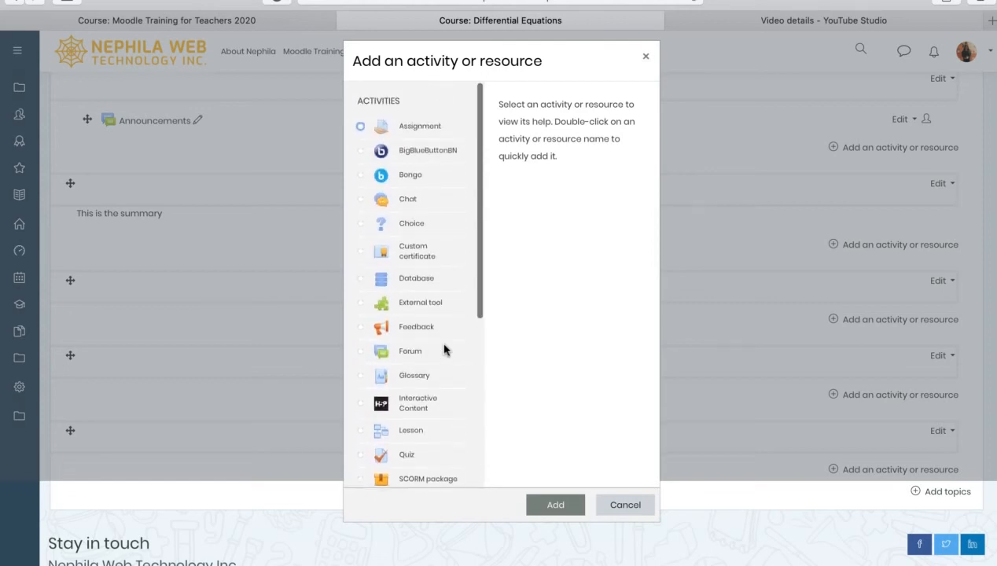
scroll(445, 349, "down", 1)
scroll(445, 350, "down", 7)
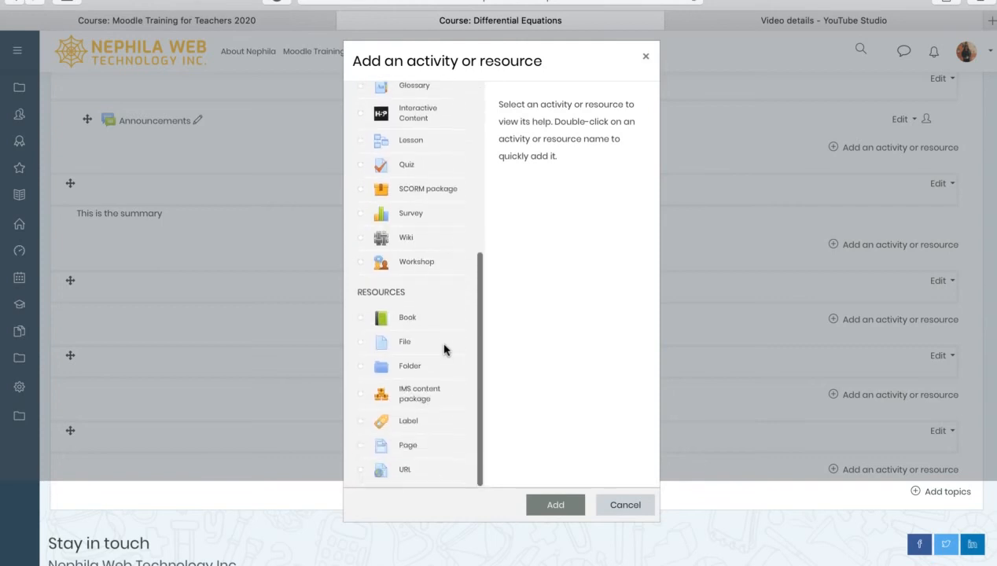
scroll(417, 386, "up", 1)
scroll(448, 228, "up", 7)
scroll(449, 228, "down", 7)
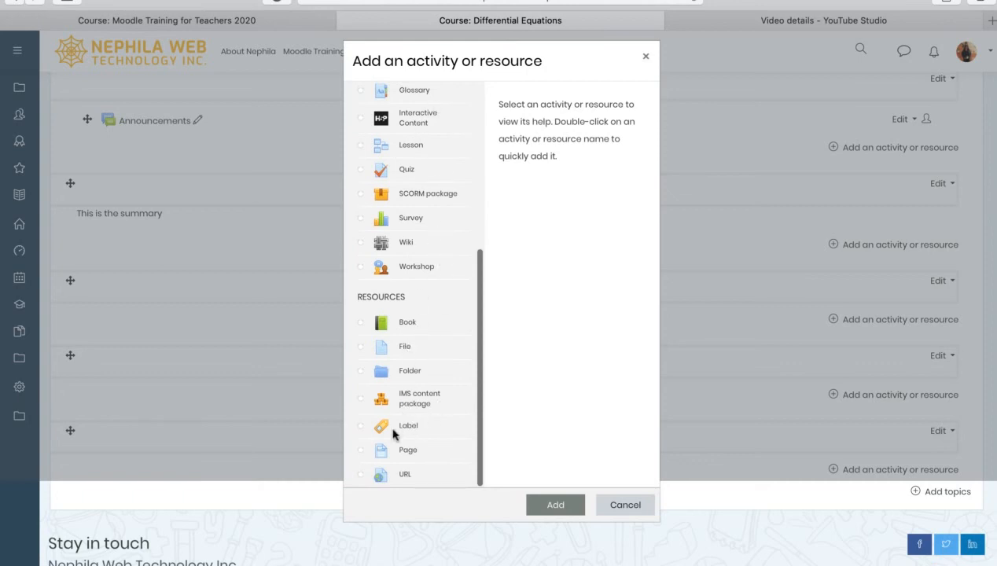
Add a Label with the text 'This is your instruction' to INTRODUCTION and save it
left_click(406, 428)
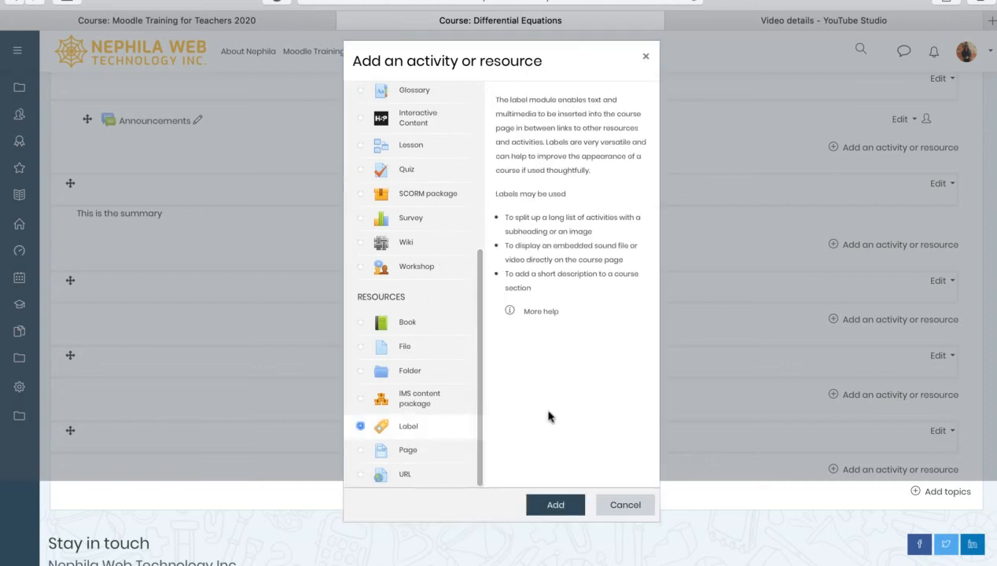
left_click(554, 506)
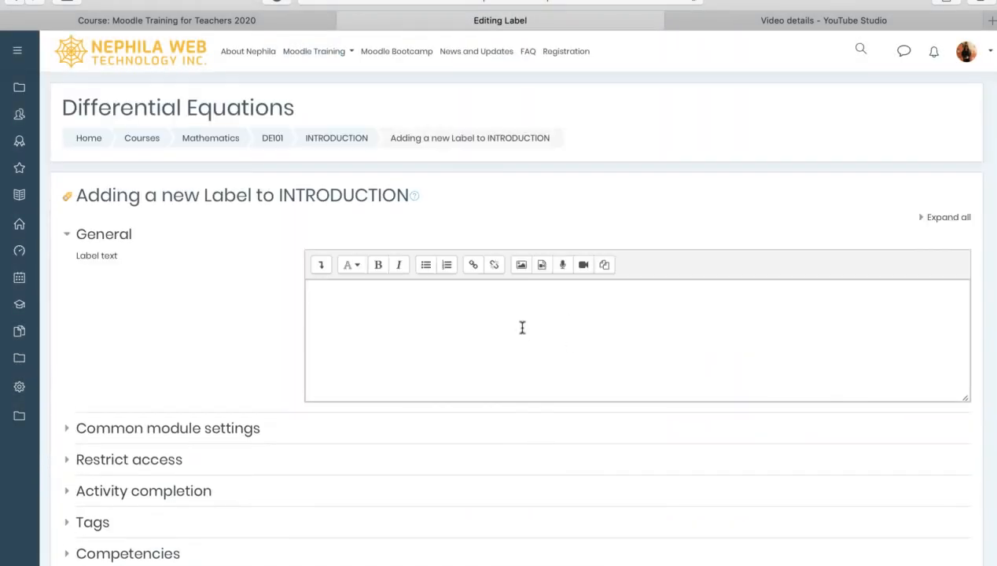
left_click(523, 327)
scroll(474, 319, "down", 1)
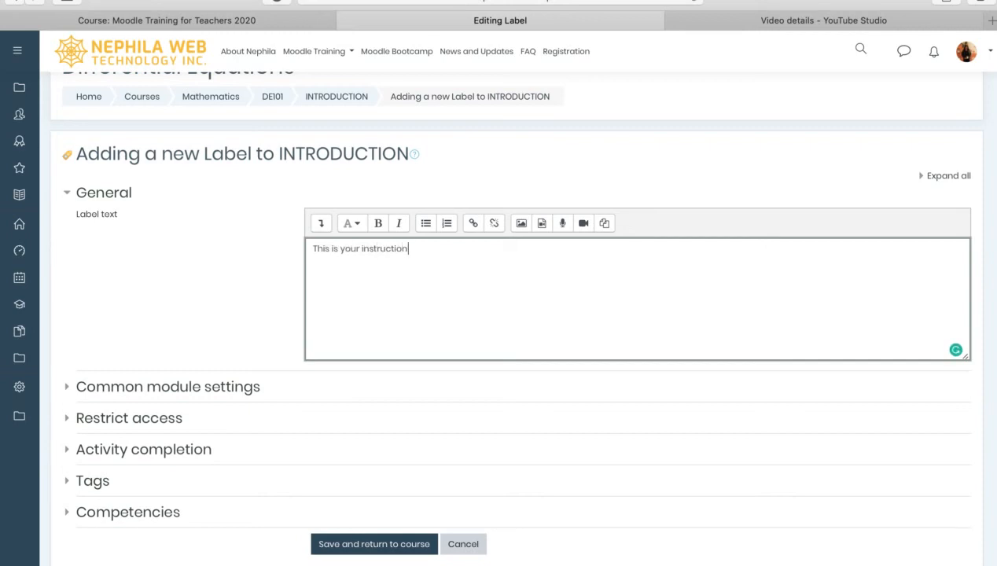
left_click(358, 543)
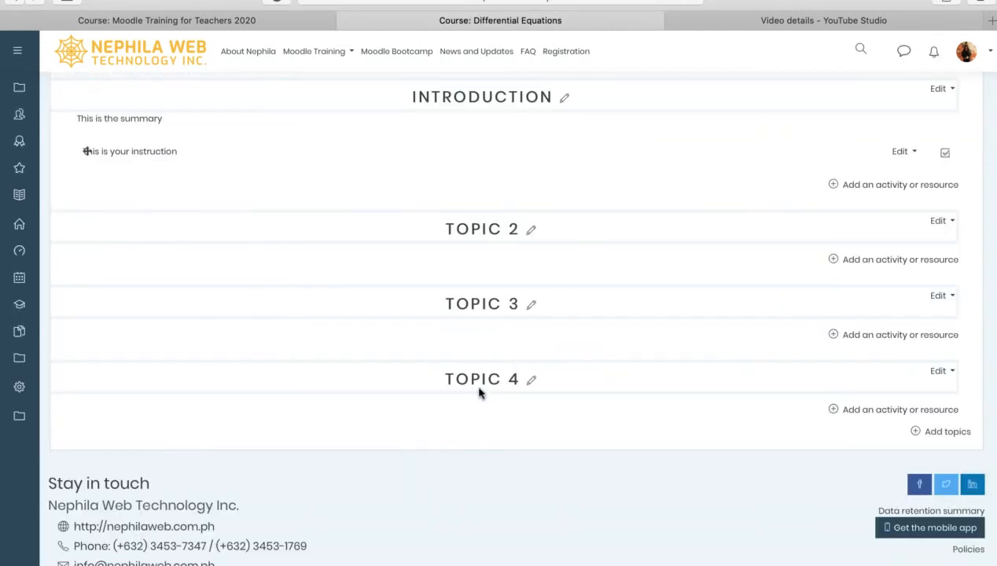
Inspect the INTRODUCTION section, selecting the summary text and checking the new label's options menu
scroll(562, 299, "up", 2)
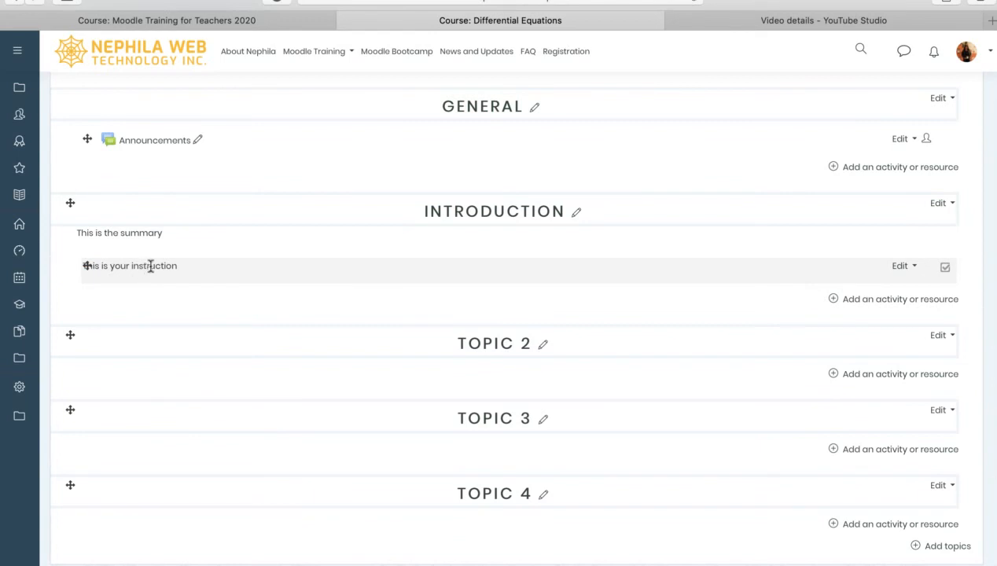
left_click_drag(77, 232, 187, 228)
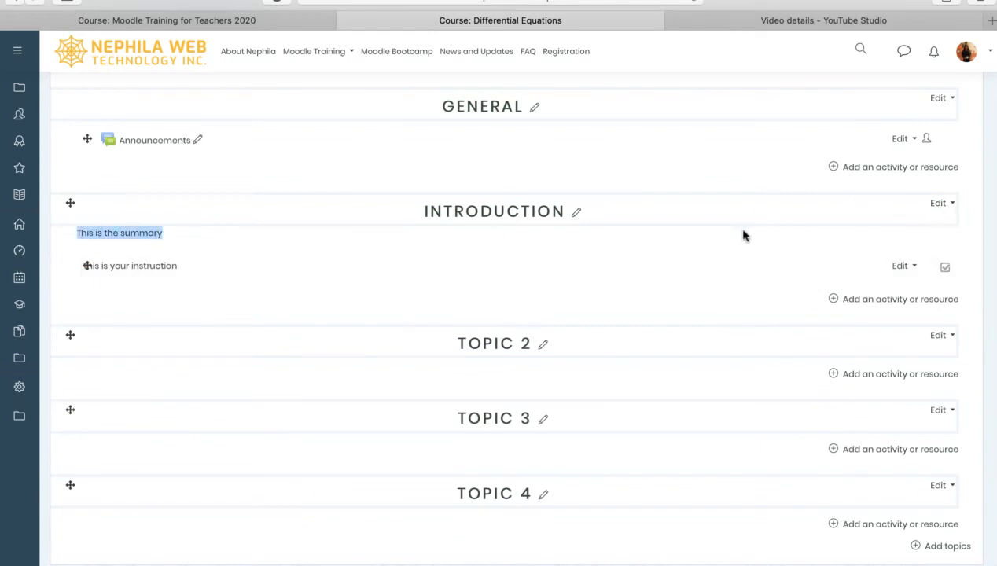
left_click(416, 234)
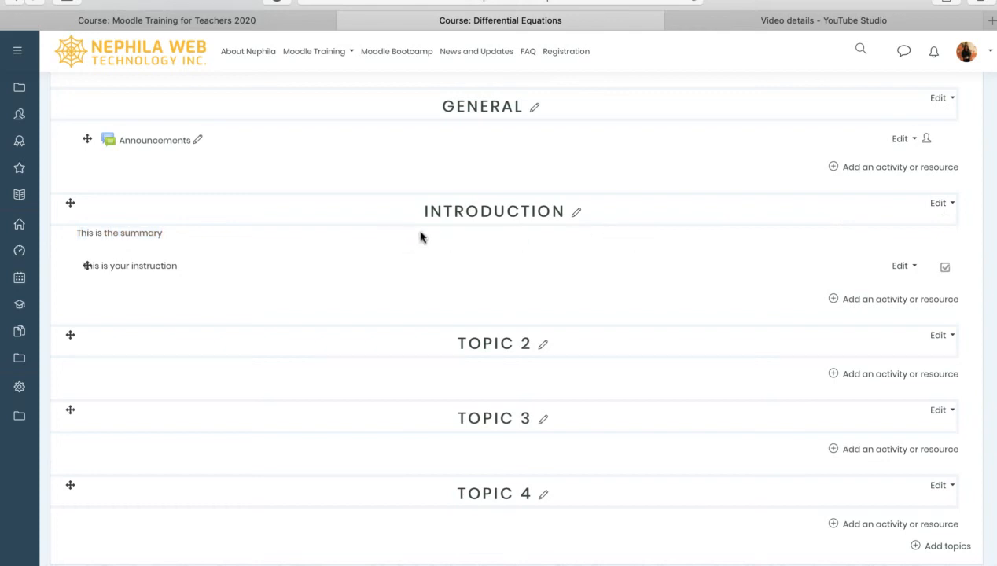
left_click(902, 267)
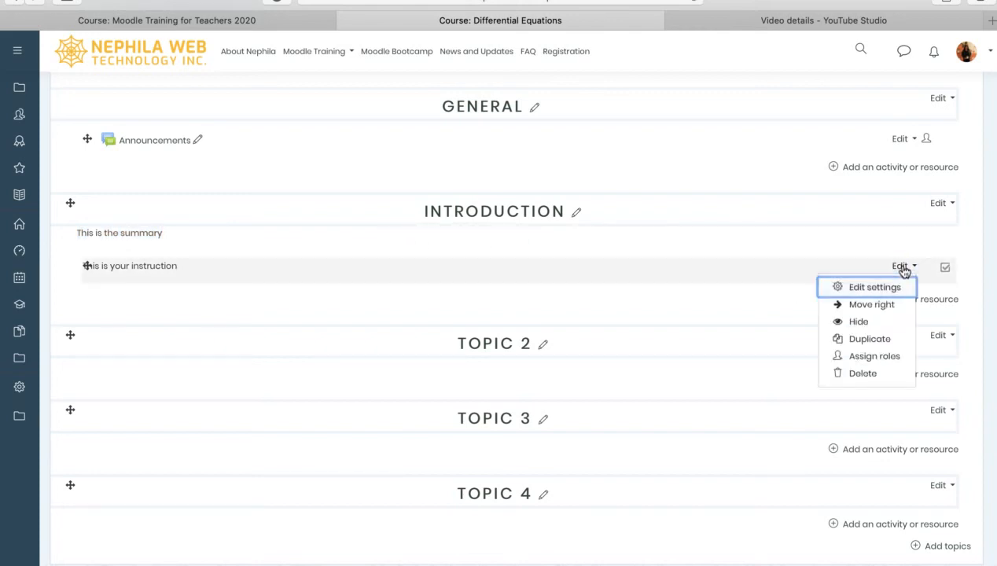
left_click(697, 283)
left_click(811, 264)
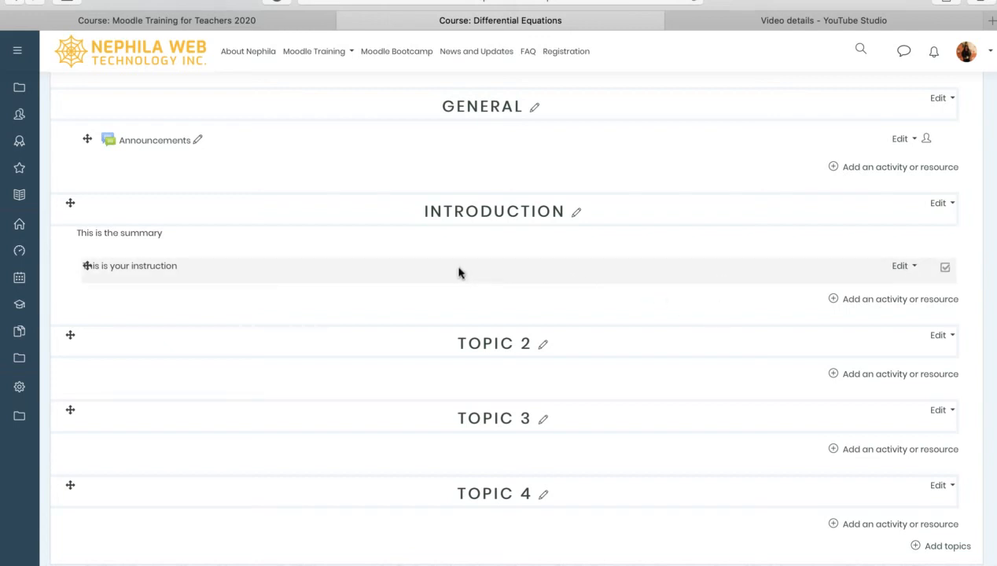
Indent the 'This is your instruction' label one step right, then move it back left
left_click(903, 267)
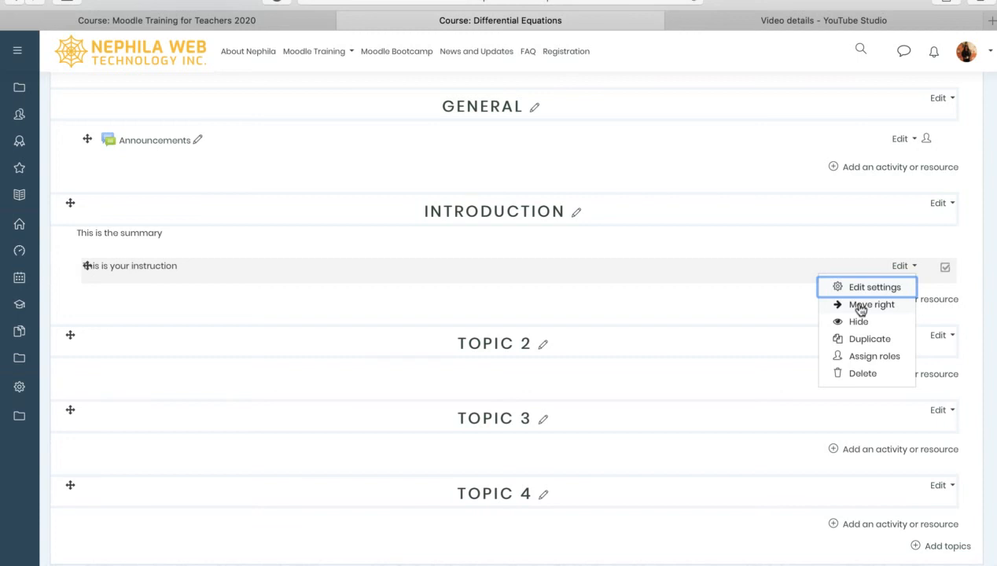
left_click(863, 308)
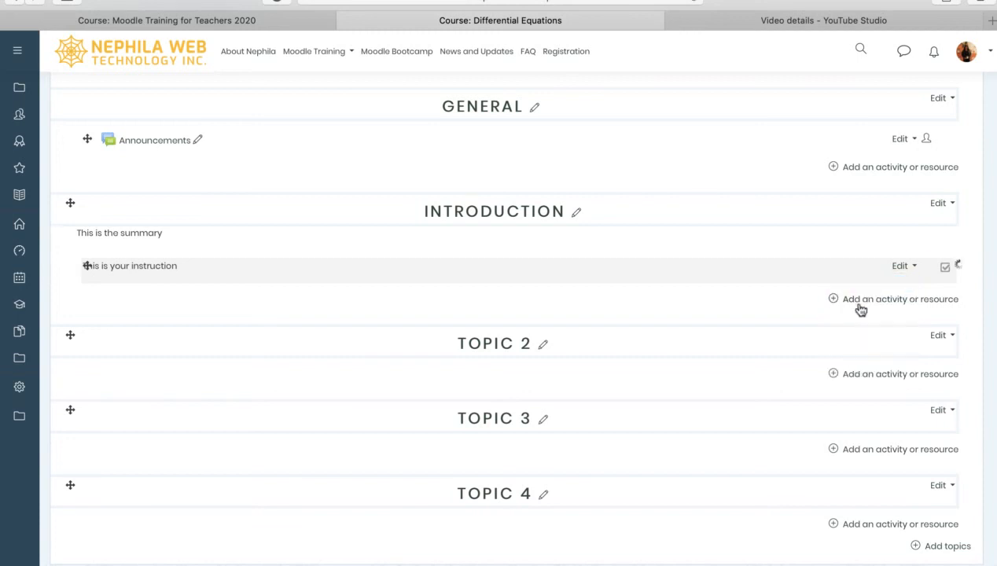
left_click(903, 267)
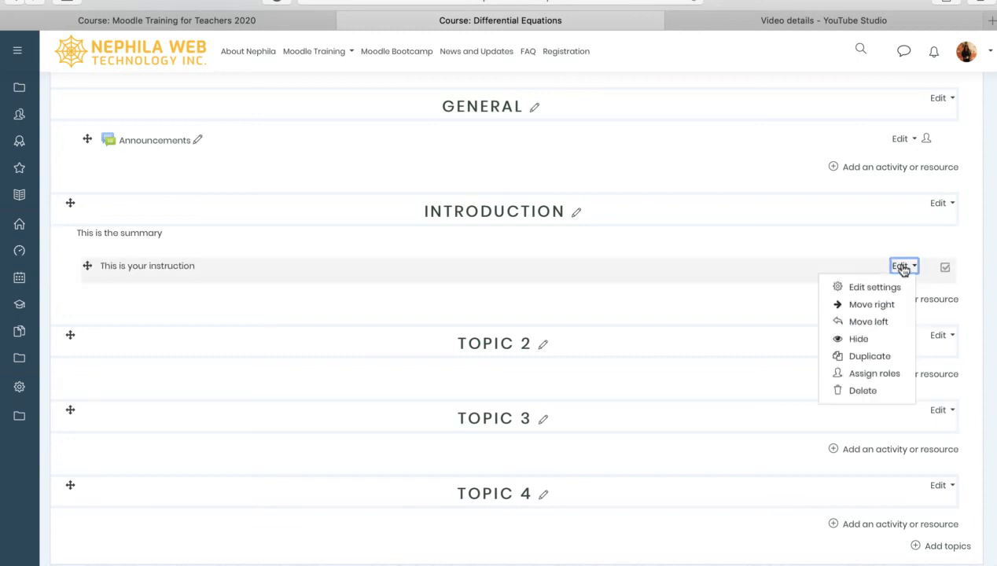
left_click(874, 323)
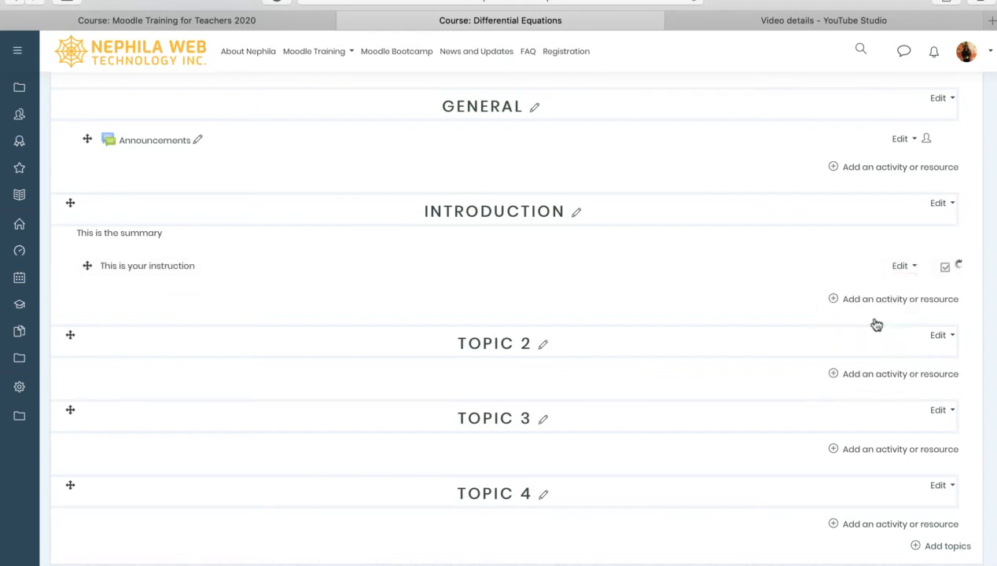
left_click(903, 266)
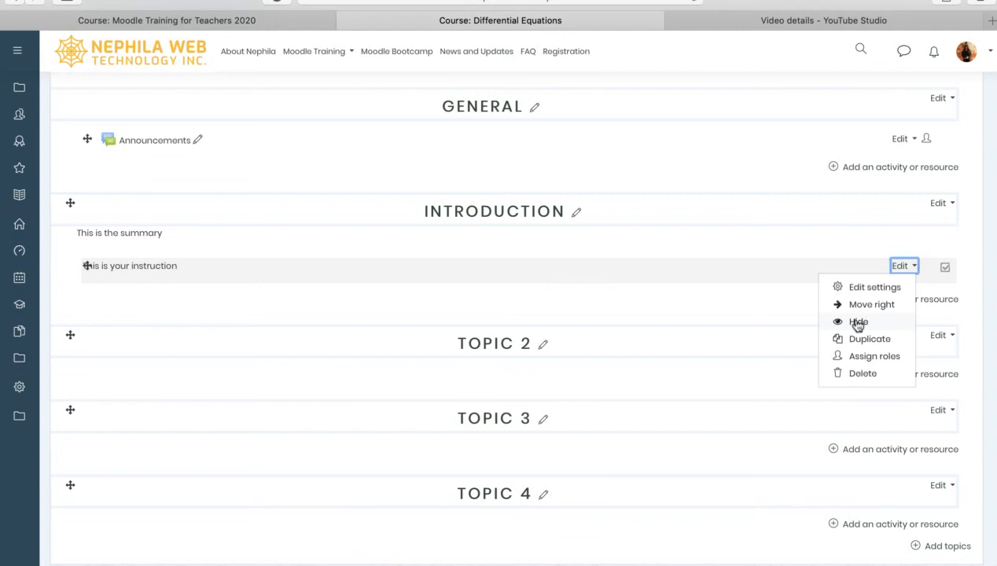
Hide 'This is your instruction' from students, then restore its visibility with Show
left_click(857, 323)
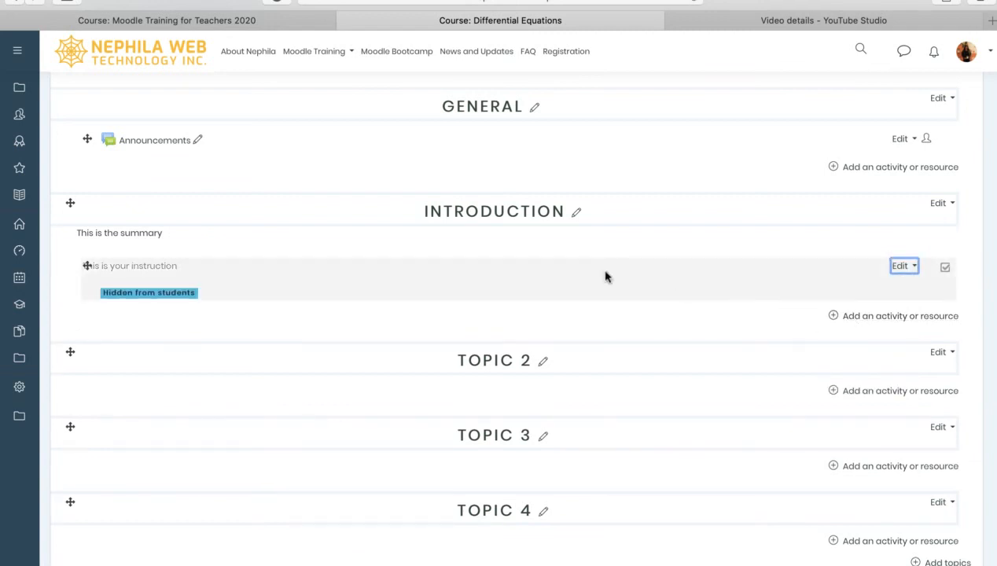
mouse_move(100, 266)
left_mouse_down()
mouse_move(186, 266)
mouse_move(87, 266)
left_mouse_up()
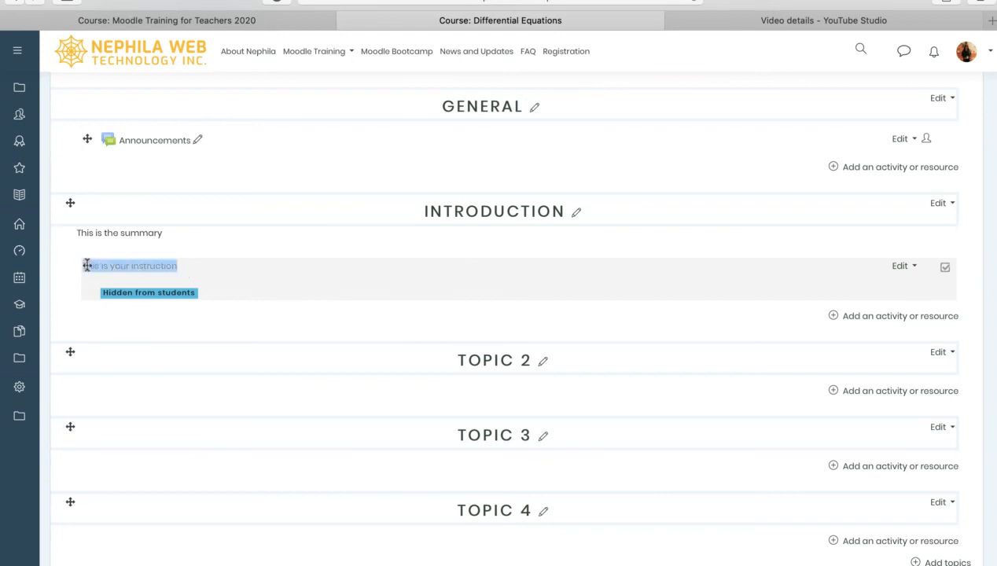
left_click(139, 265)
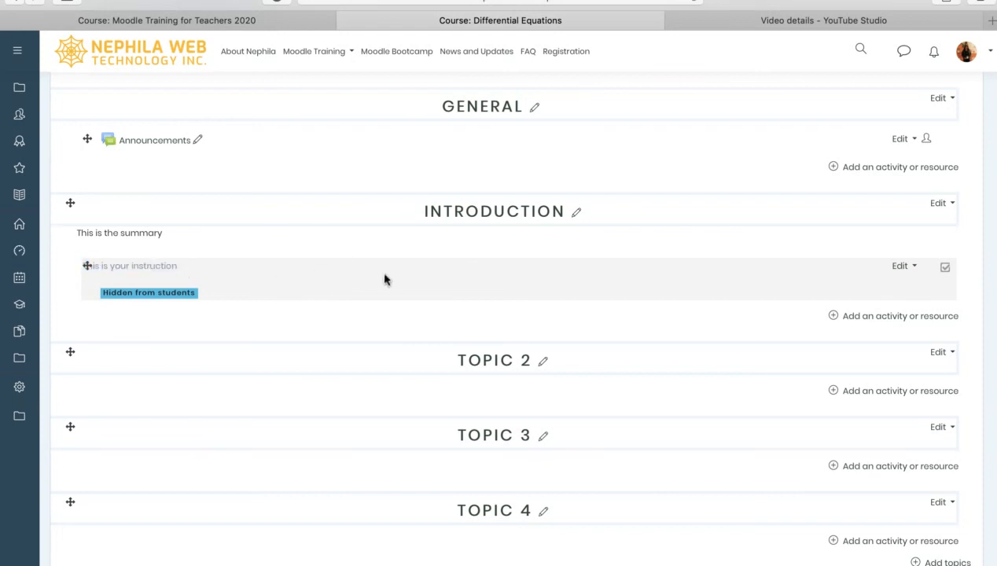
left_click(908, 268)
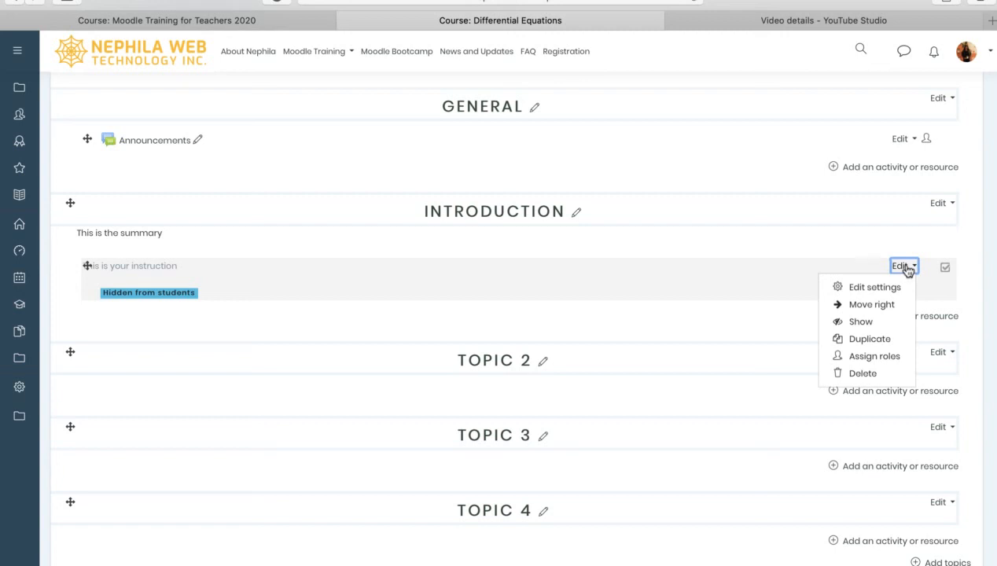
left_click(858, 324)
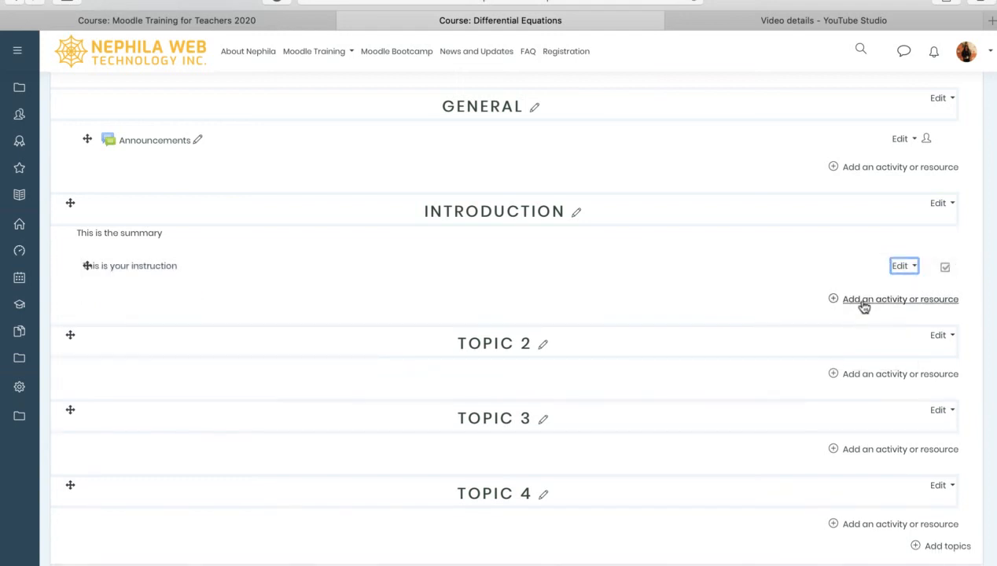
left_click(905, 266)
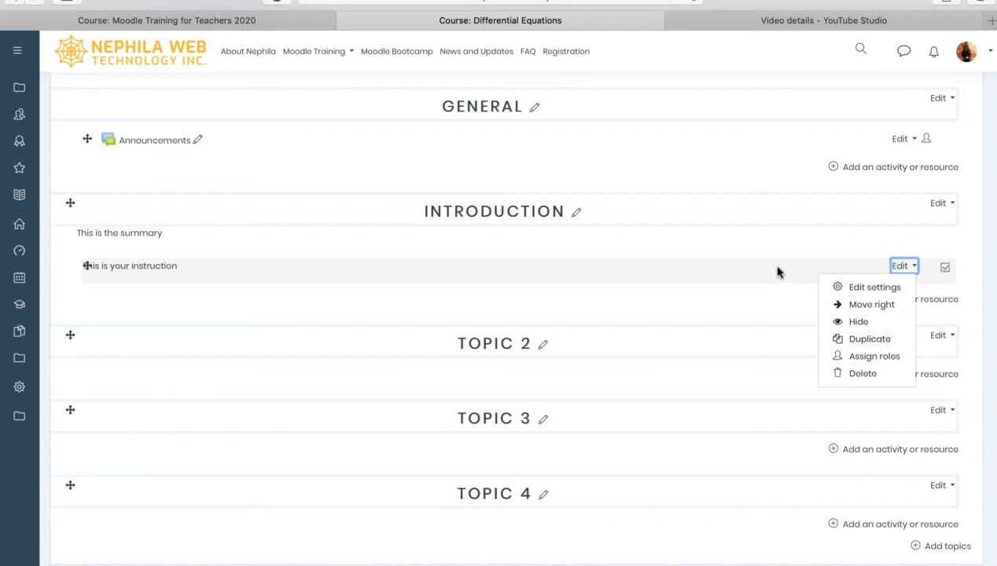
left_click(851, 359)
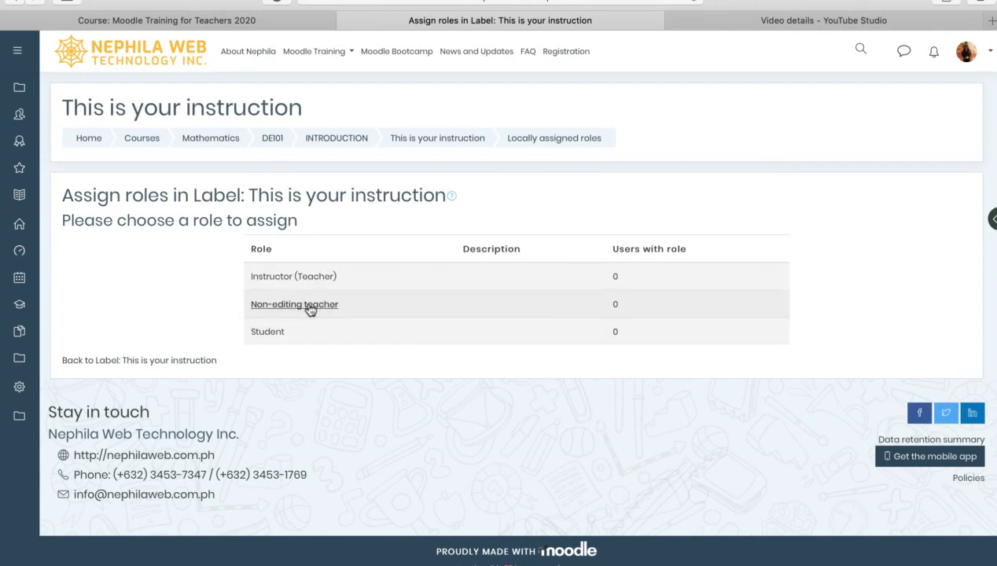
left_click(17, 2)
scroll(759, 404, "down", 3)
scroll(759, 404, "up", 1)
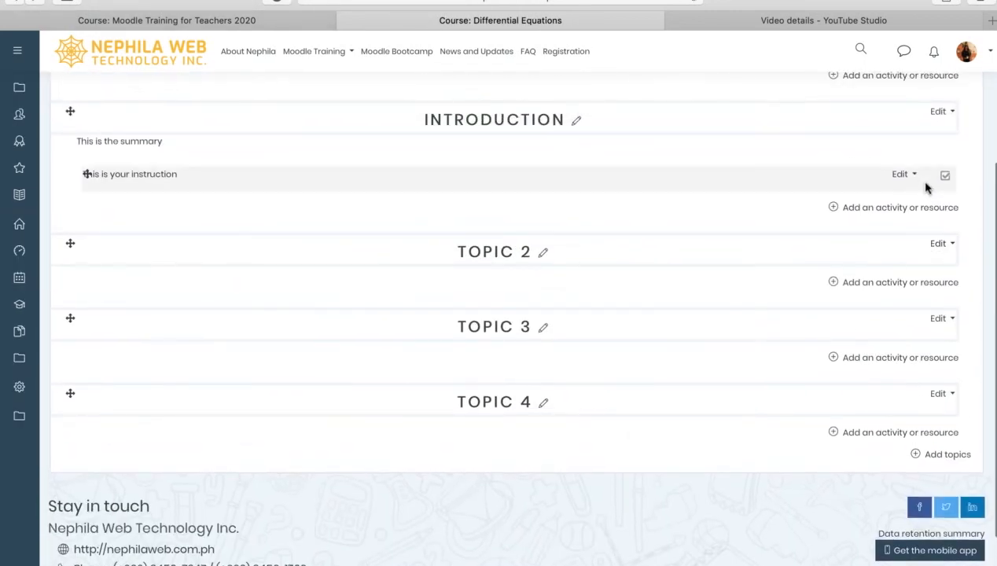
Delete the 'This is your instruction' label, confirming Yes, so only 'This is the summary' remains
left_click(907, 175)
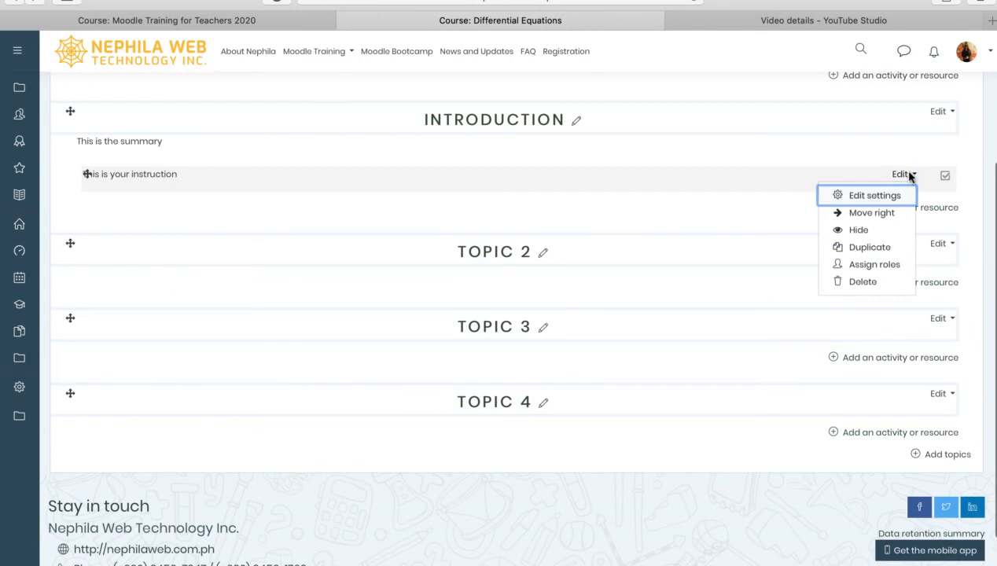
left_click(858, 284)
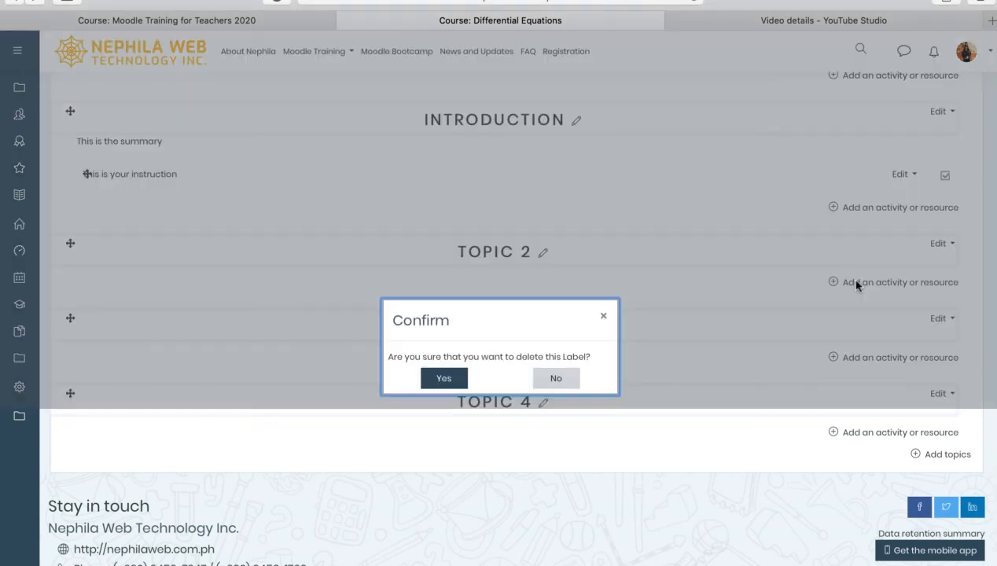
left_click(444, 379)
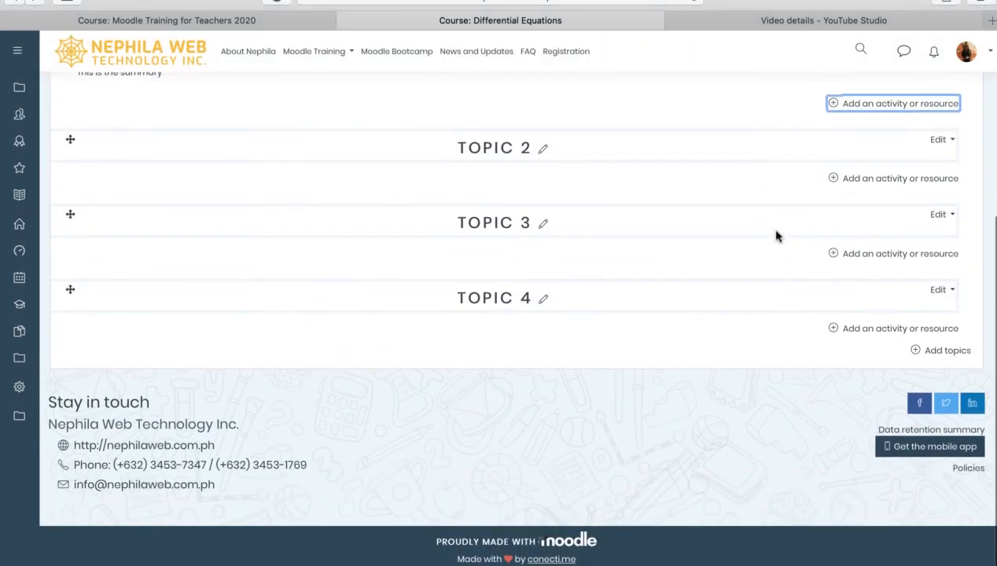
scroll(776, 237, "up", 3)
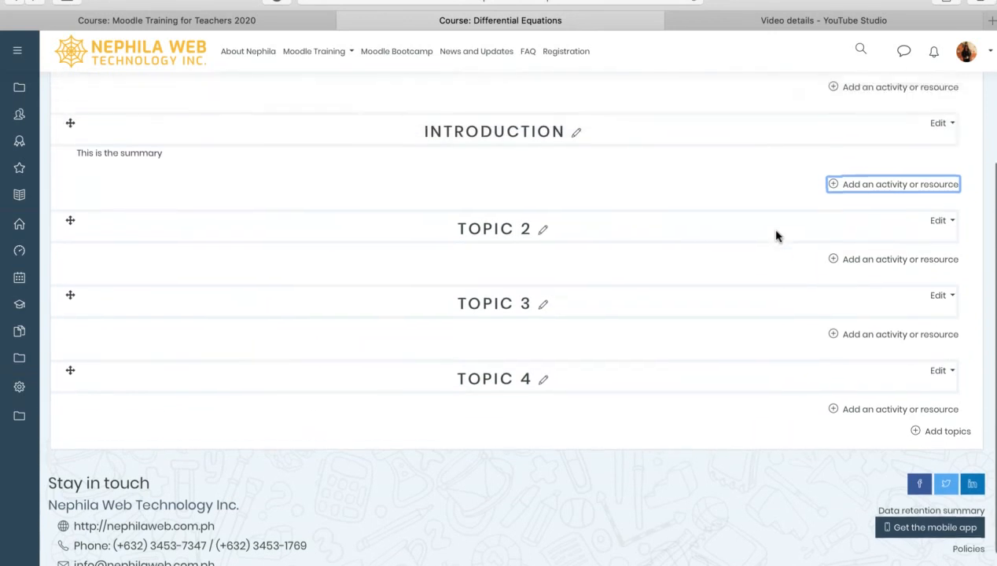
scroll(776, 236, "down", 3)
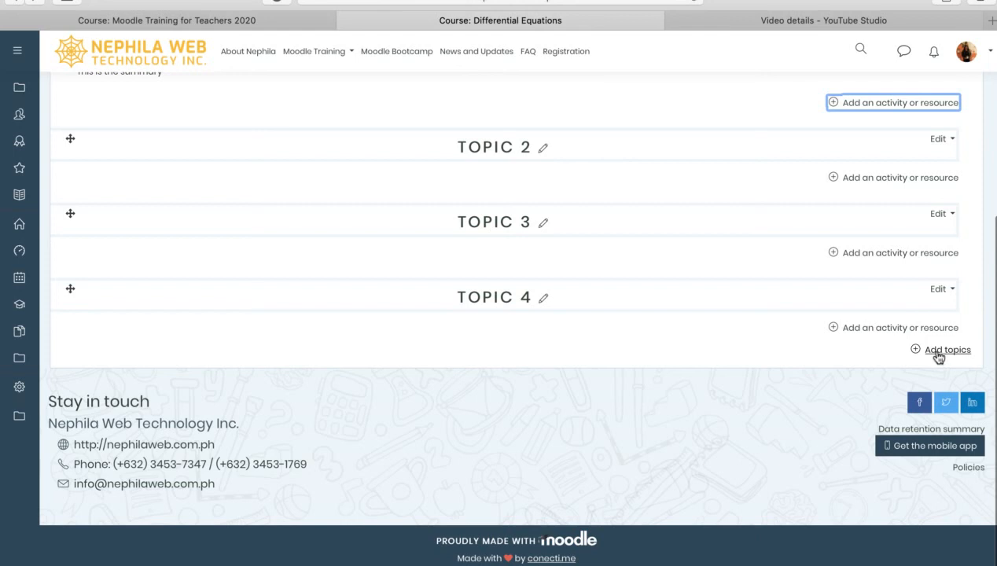
scroll(958, 350, "up", 1)
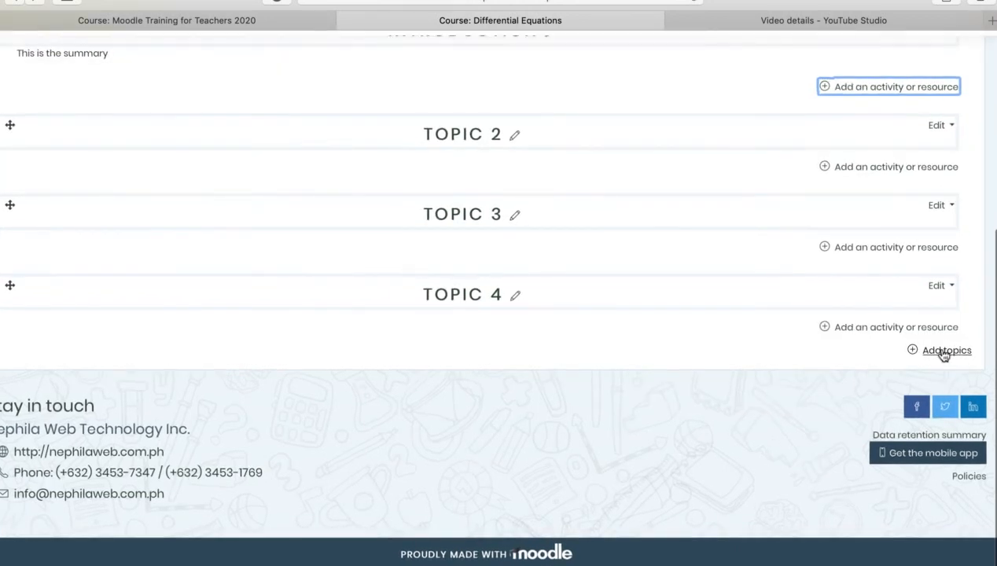
Add one new section to the course, creating TOPIC 5 after Topic 4
left_click(959, 351)
scroll(557, 132, "up", 3)
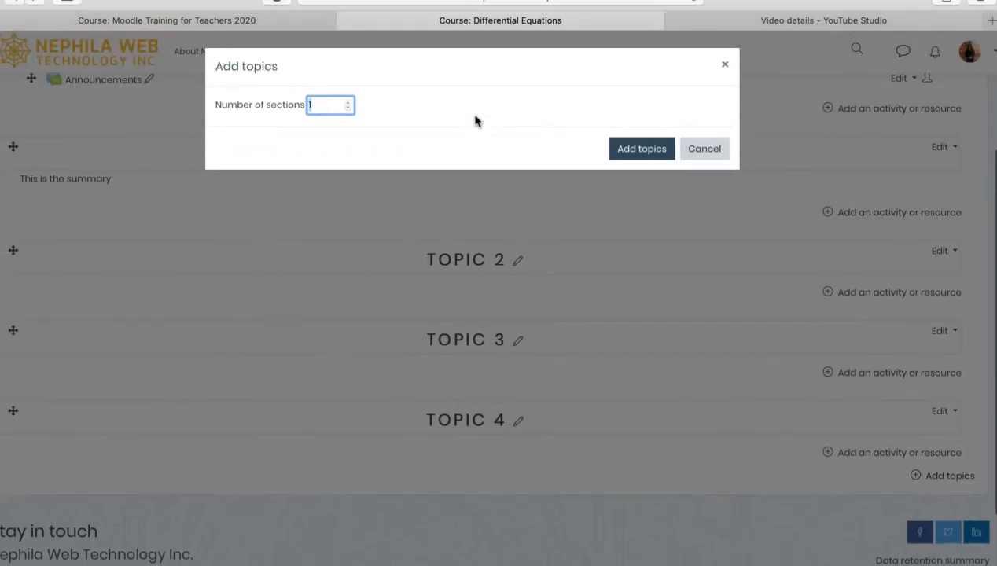
scroll(410, 107, "down", 2)
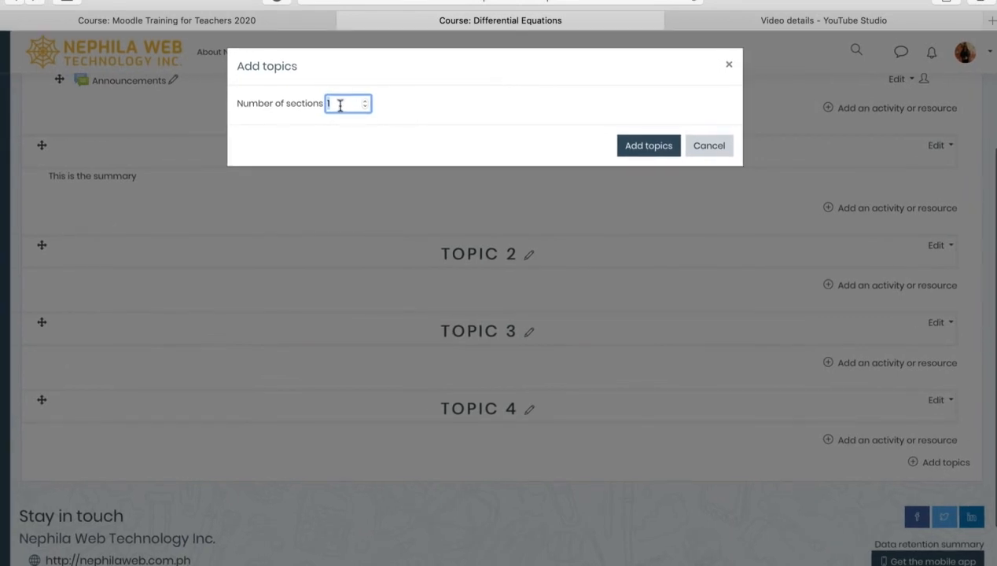
left_click(654, 148)
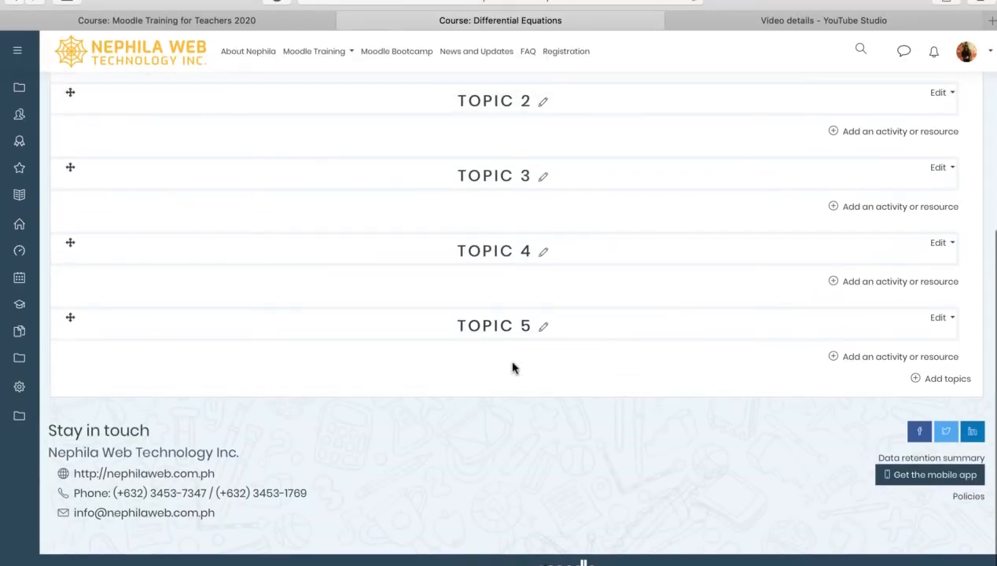
scroll(512, 368, "up", 5)
scroll(512, 368, "up", 2)
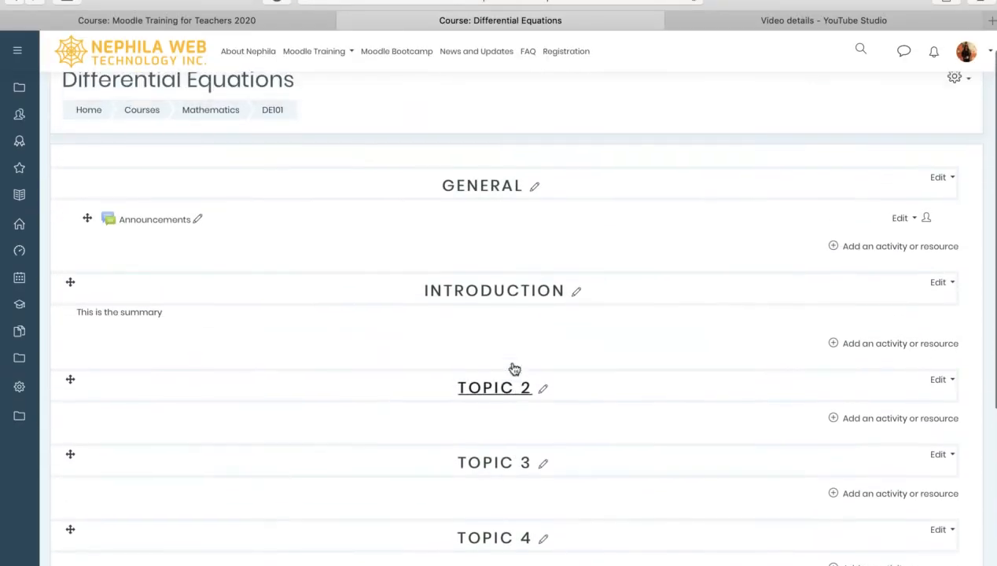
scroll(513, 367, "down", 2)
scroll(512, 367, "down", 4)
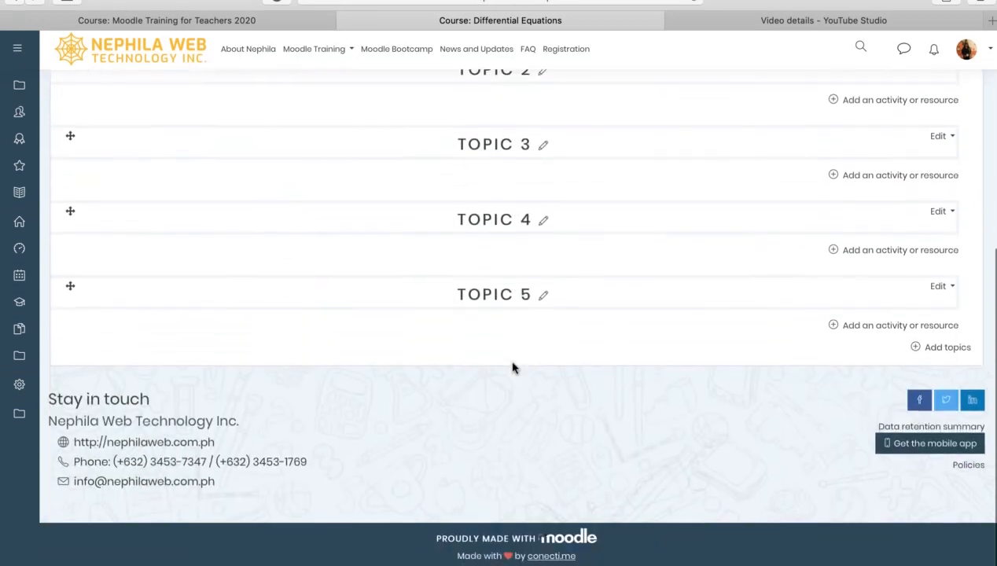
scroll(512, 367, "up", 3)
scroll(513, 368, "up", 3)
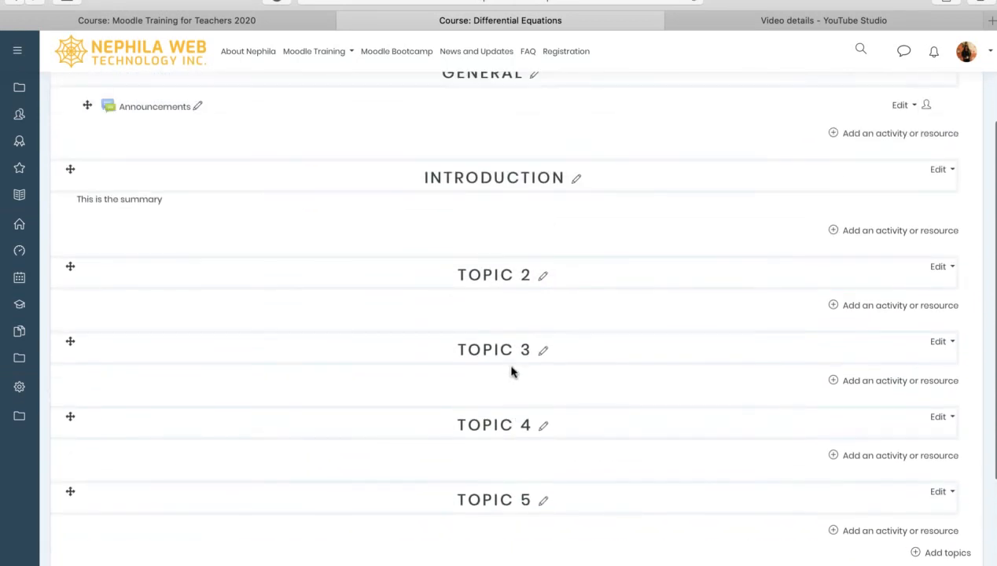
Expand the navigation drawer to show the labelled course links beside the Differential Equations page
left_click(19, 54)
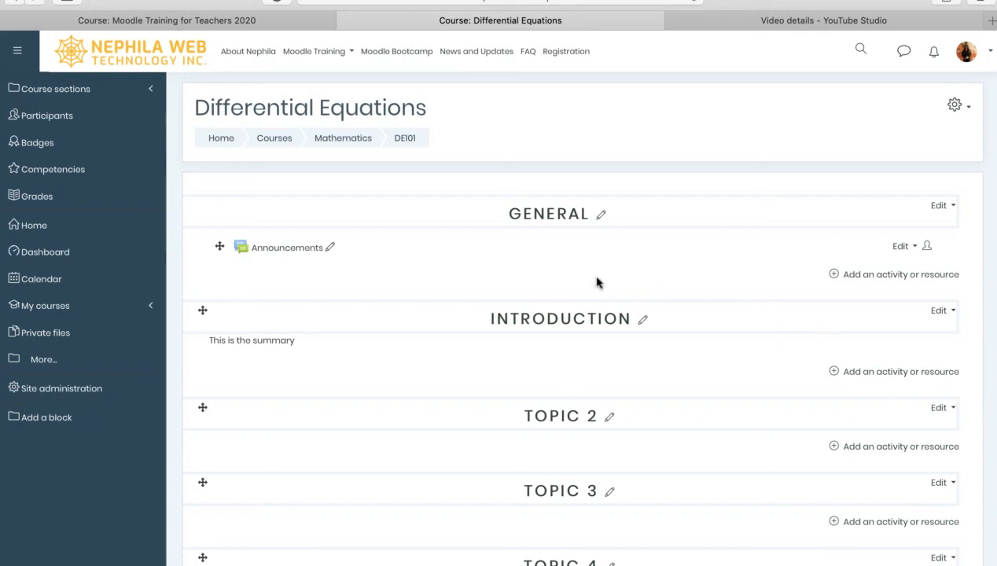
scroll(656, 358, "down", 5)
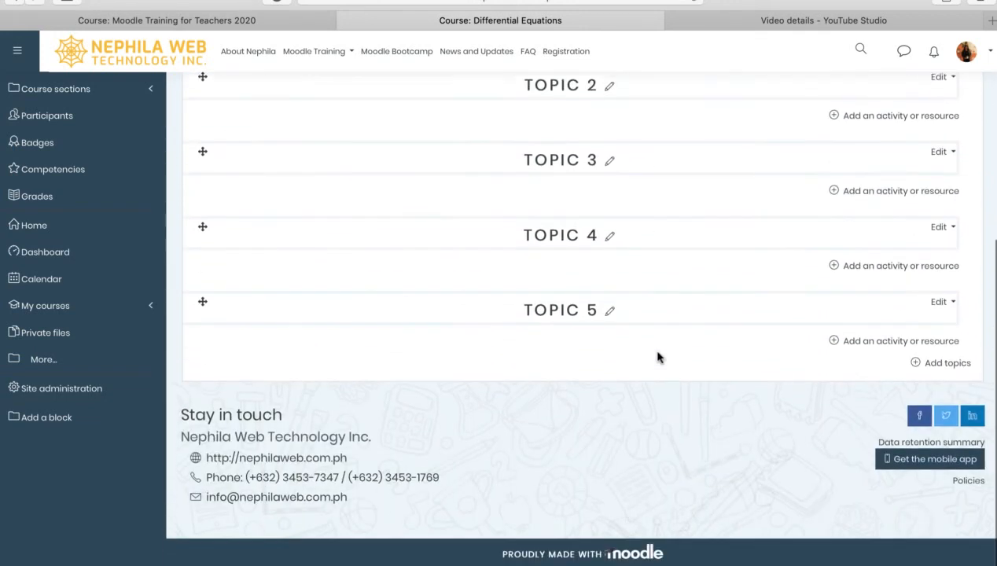
scroll(659, 357, "up", 5)
scroll(659, 356, "down", 3)
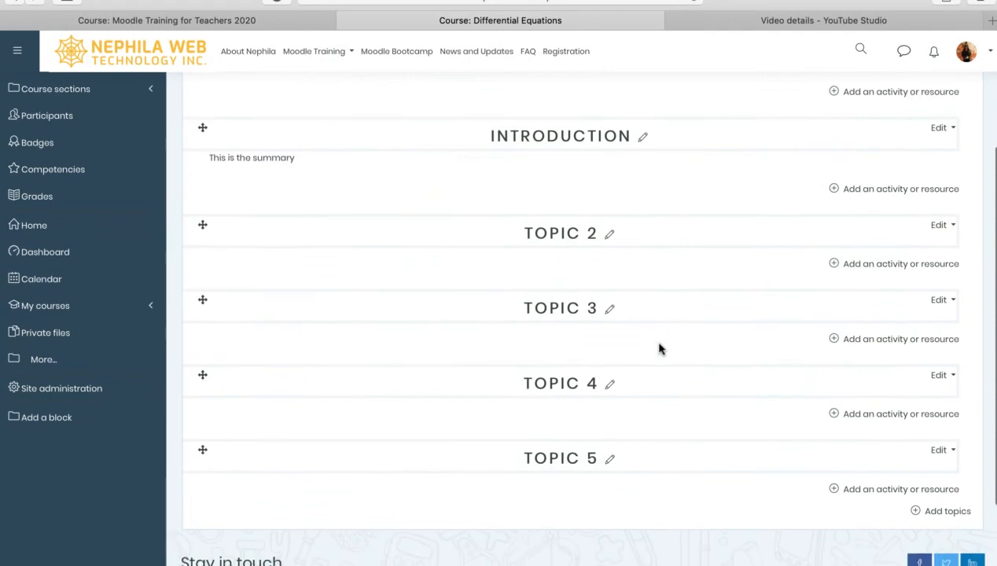